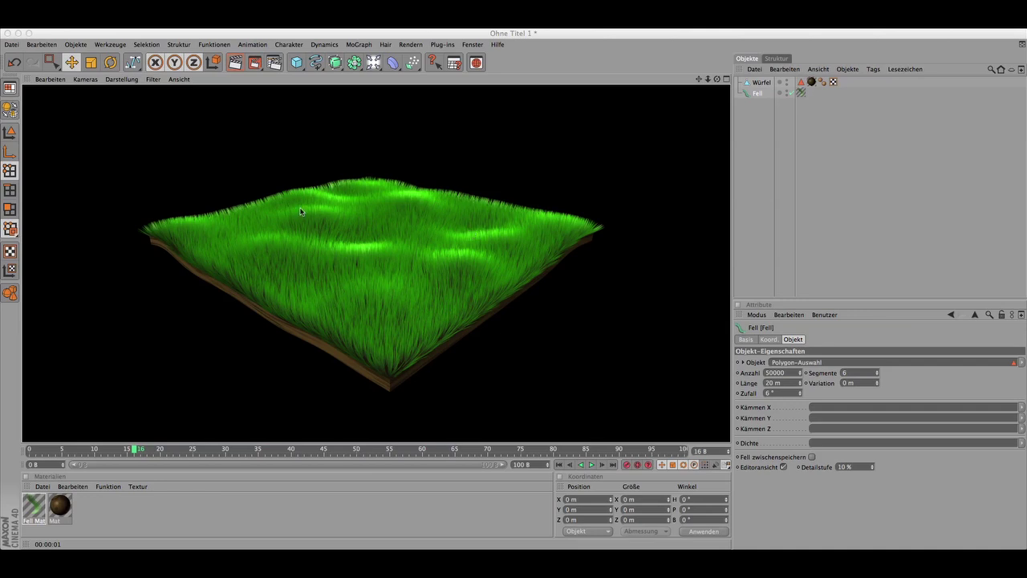
Start a new scene, add a cube and give it 50 segments along X, Y and Z
{"action": "left_click", "coordinate": [10, 45]}
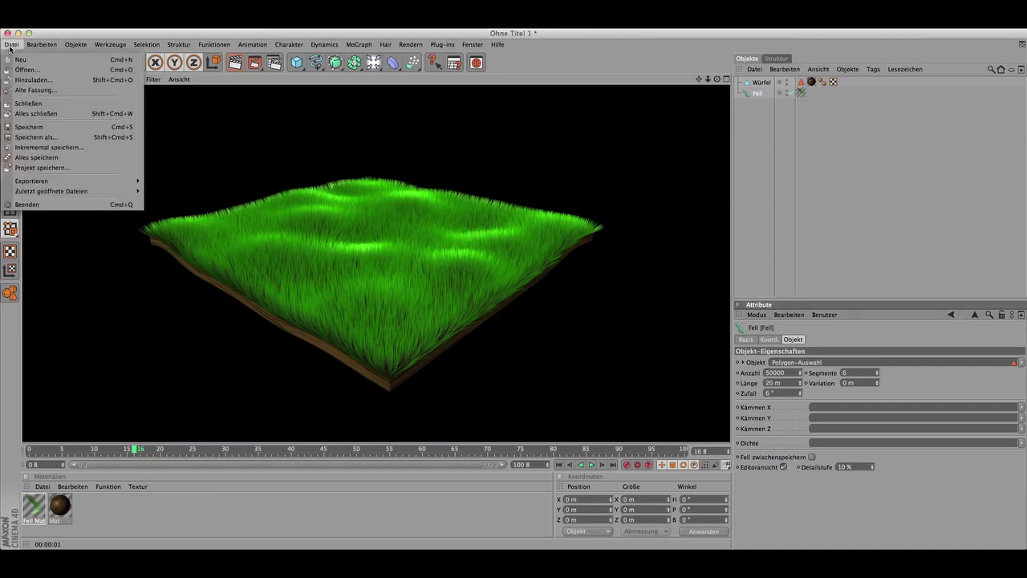
{"action": "left_click", "coordinate": [21, 56]}
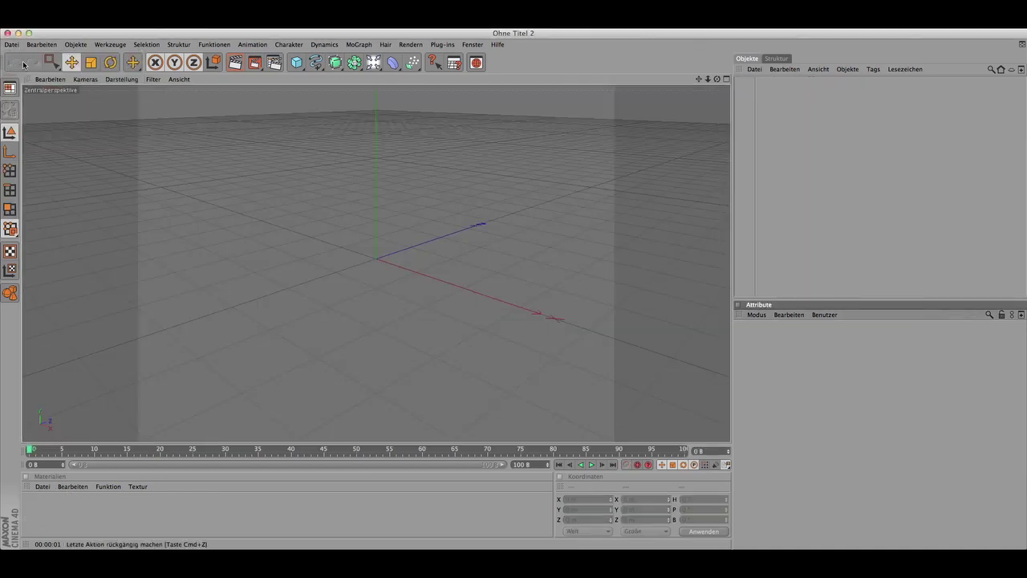
{"action": "left_click", "coordinate": [294, 65]}
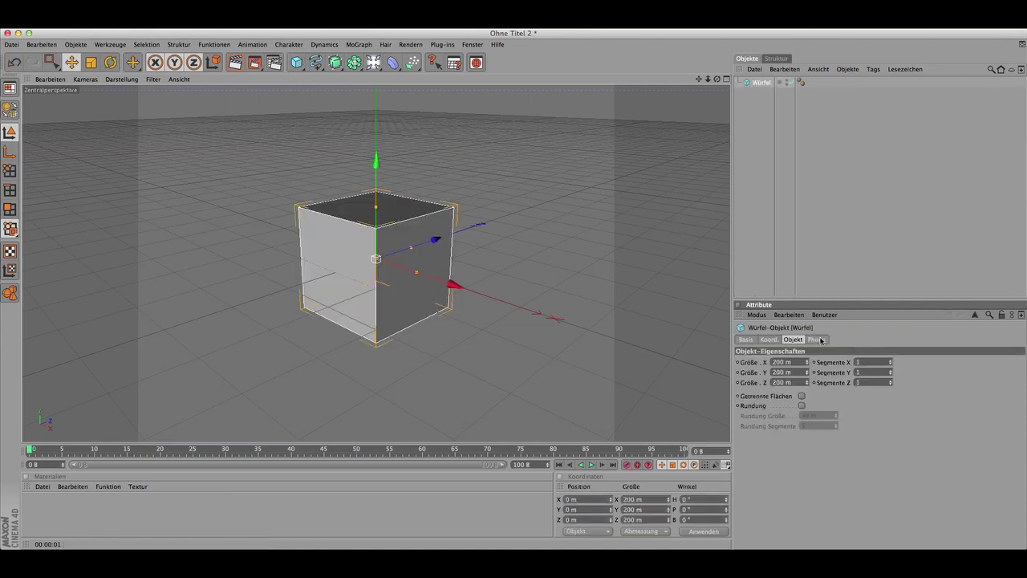
{"action": "left_click", "coordinate": [869, 363]}
{"action": "type", "text": "50"}
{"action": "key", "text": "Tab"}
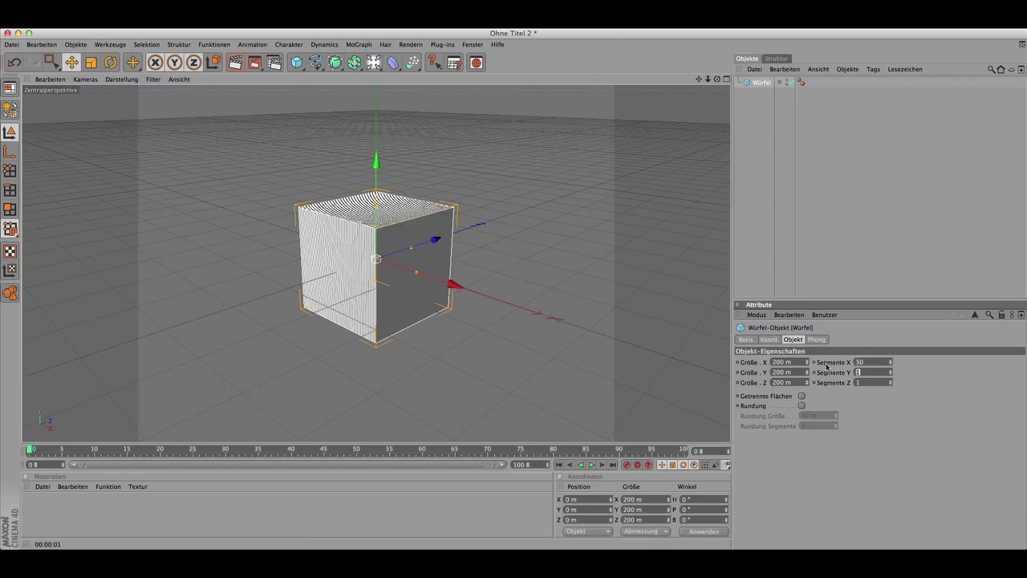
{"action": "key", "text": "Tab"}
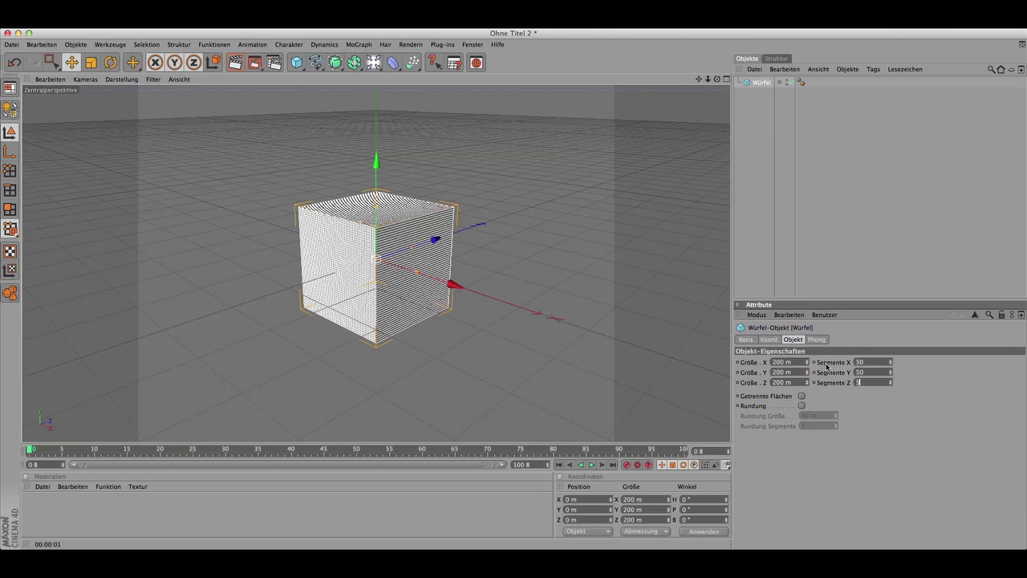
{"action": "type", "text": "50"}
{"action": "key", "text": "Return"}
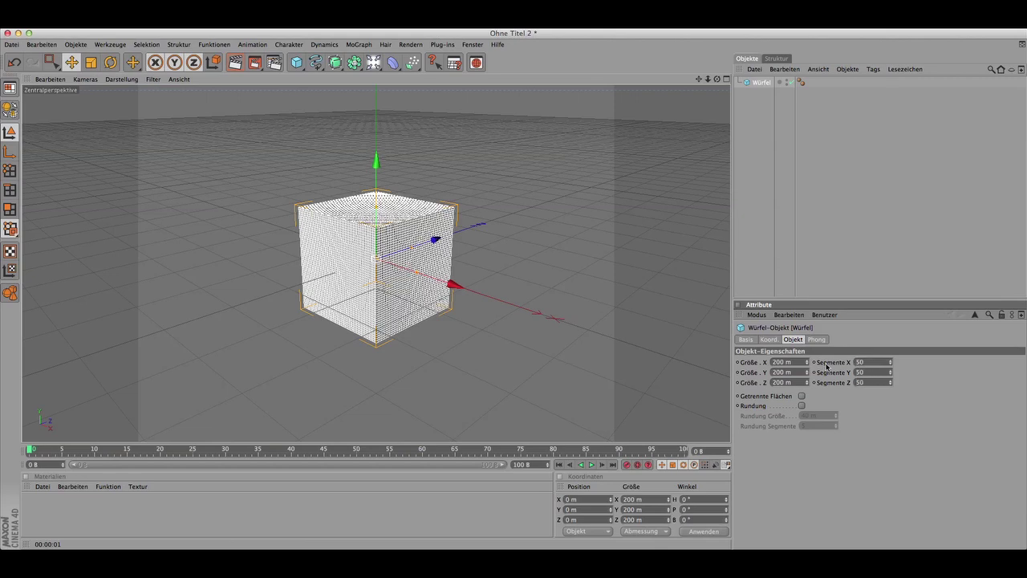
Resize the cube to 500 × 15 × 500 m to form a flat slab
{"action": "left_click_drag", "start_coordinate": [807, 374], "coordinate": [808, 384]}
{"action": "double_click", "coordinate": [781, 382]}
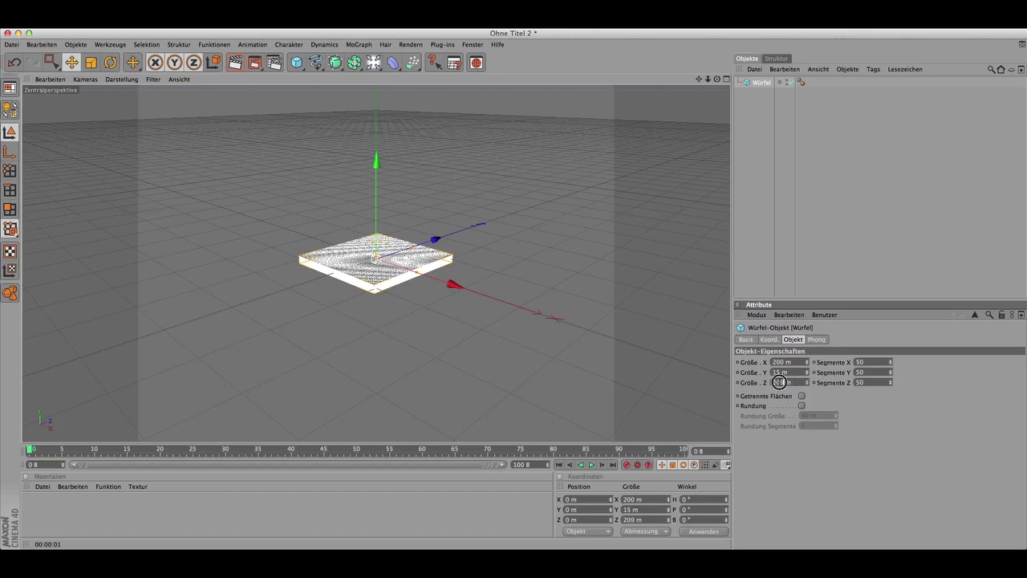
{"action": "type", "text": "50"}
{"action": "key", "text": "Return"}
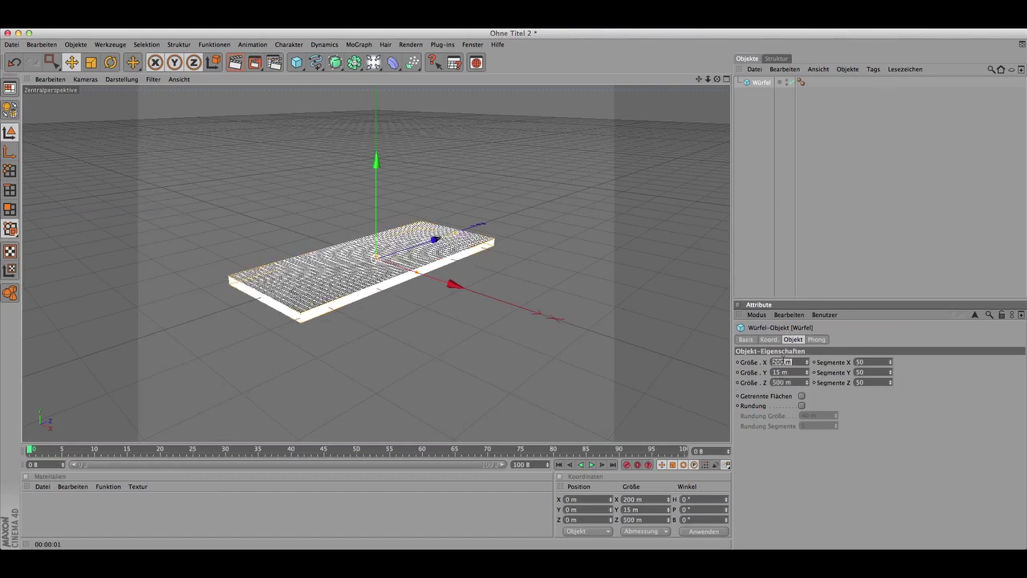
{"action": "double_click", "coordinate": [781, 362]}
{"action": "type", "text": "5"}
{"action": "key", "text": "Return"}
{"action": "scroll", "coordinate": [514, 305], "scroll_direction": "up", "scroll_amount": 2}
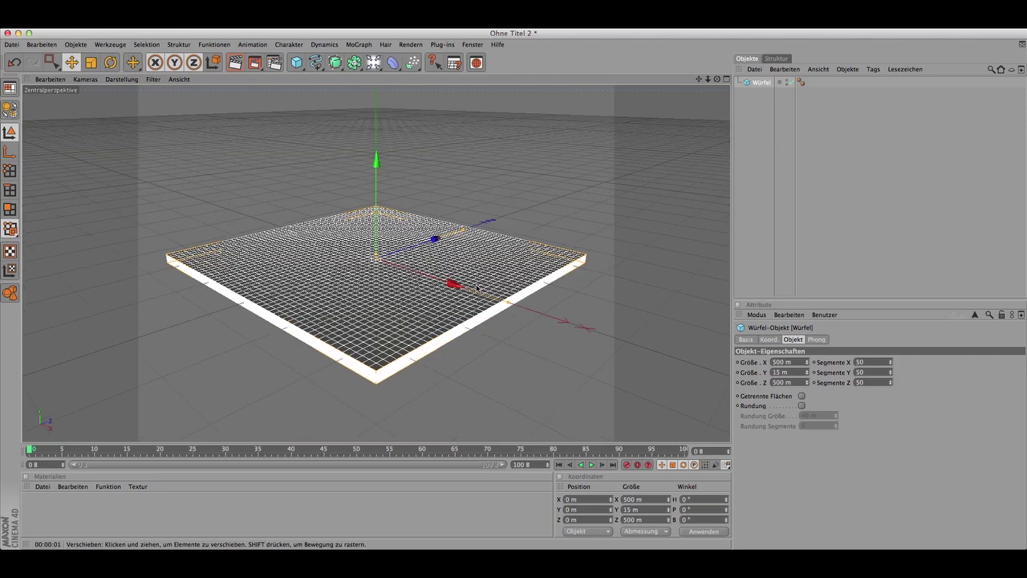
{"action": "scroll", "coordinate": [477, 287], "scroll_direction": "up", "scroll_amount": 2}
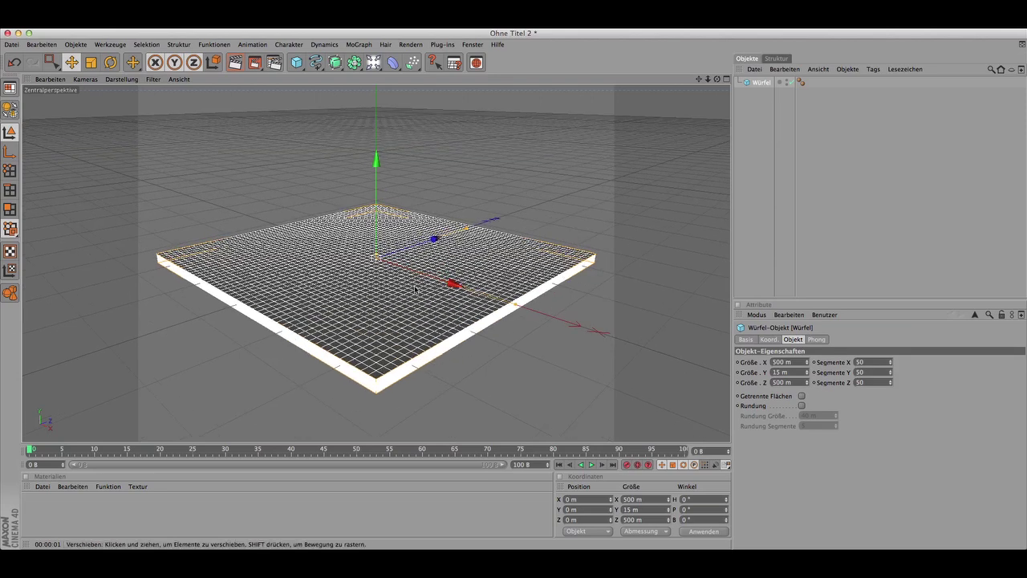
Create a new material Mat and load a Farbverlauf gradient as its colour texture
{"action": "double_click", "coordinate": [47, 517]}
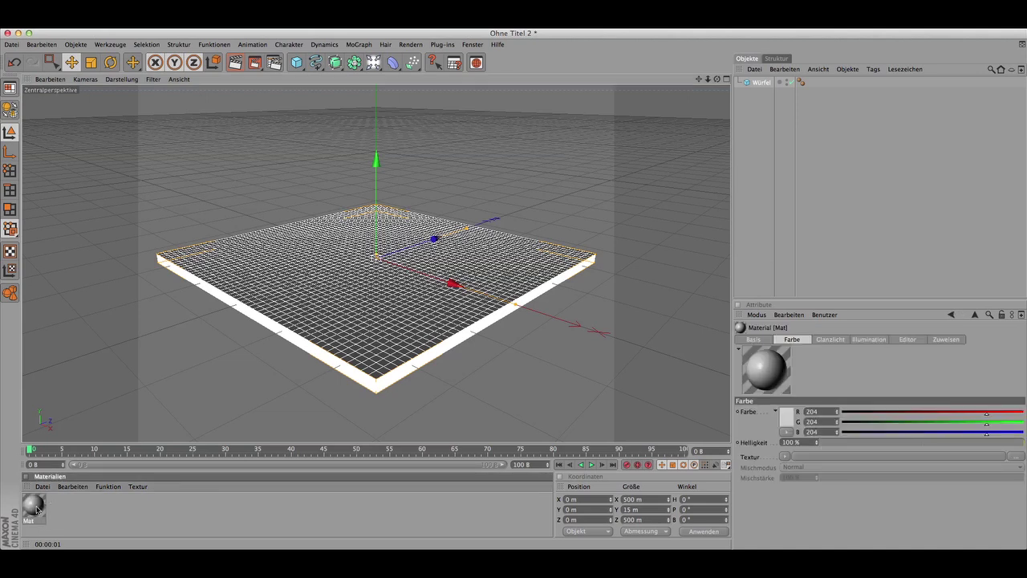
{"action": "double_click", "coordinate": [35, 506]}
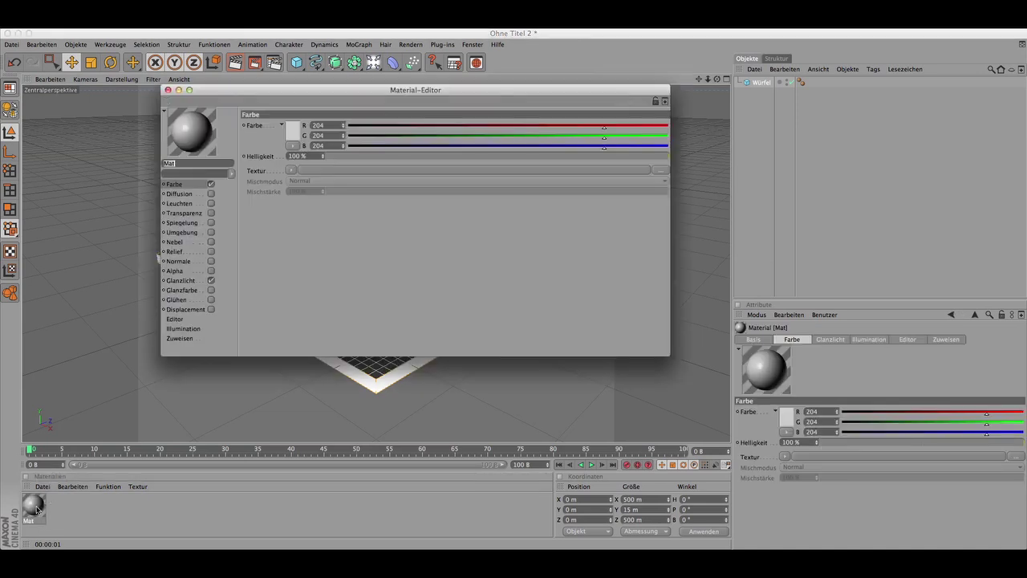
{"action": "left_click", "coordinate": [290, 171]}
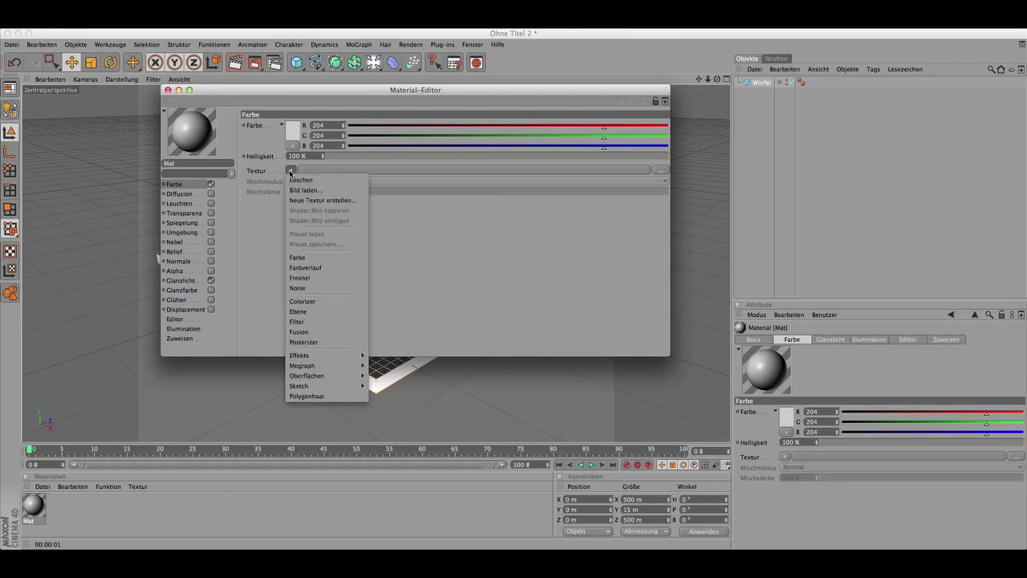
{"action": "left_click", "coordinate": [312, 268]}
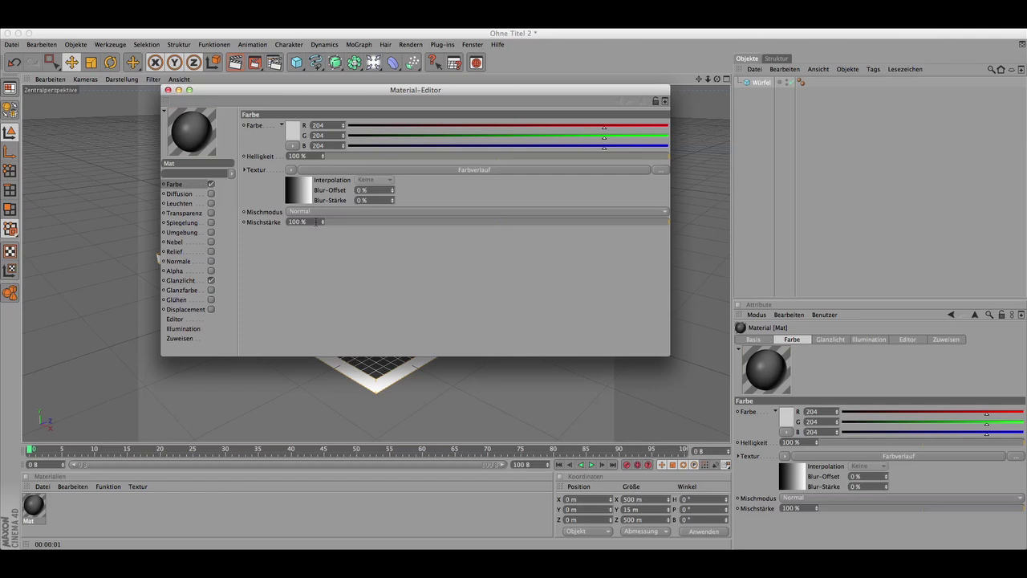
Set the gradient type to 2D - V and move its second knot further right
{"action": "left_click", "coordinate": [303, 192]}
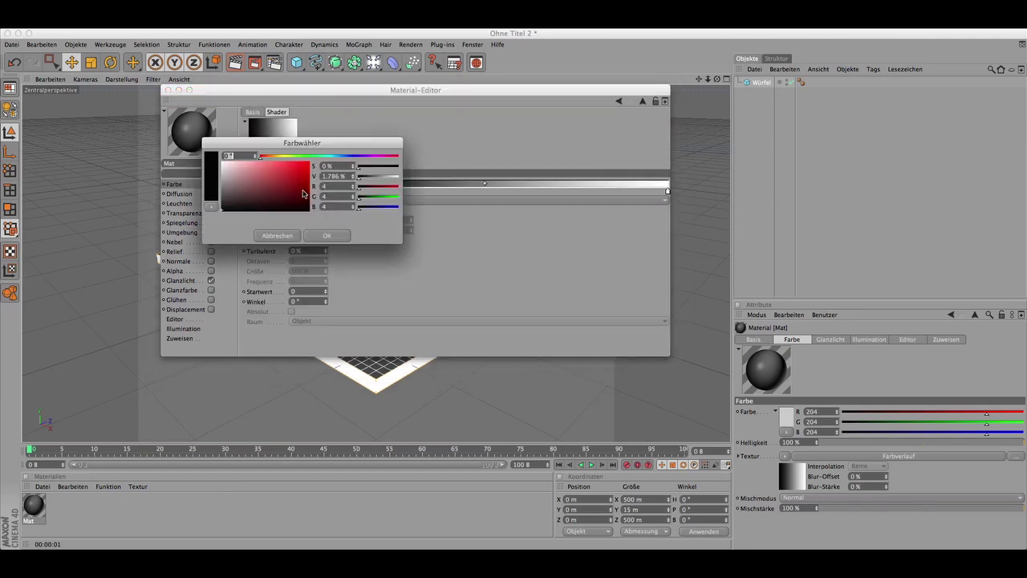
{"action": "left_click", "coordinate": [267, 241]}
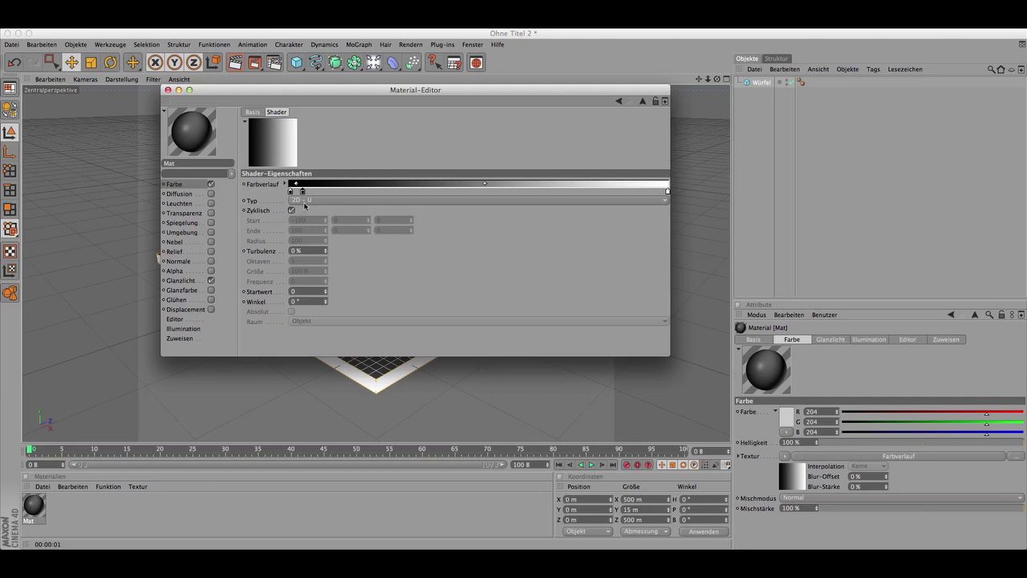
{"action": "left_click", "coordinate": [305, 200]}
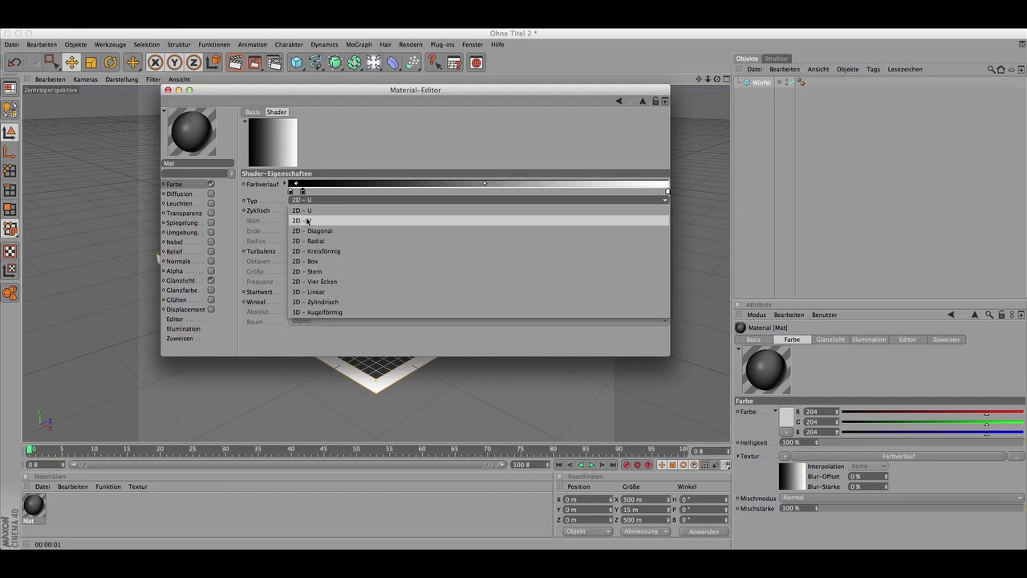
{"action": "left_click", "coordinate": [306, 213]}
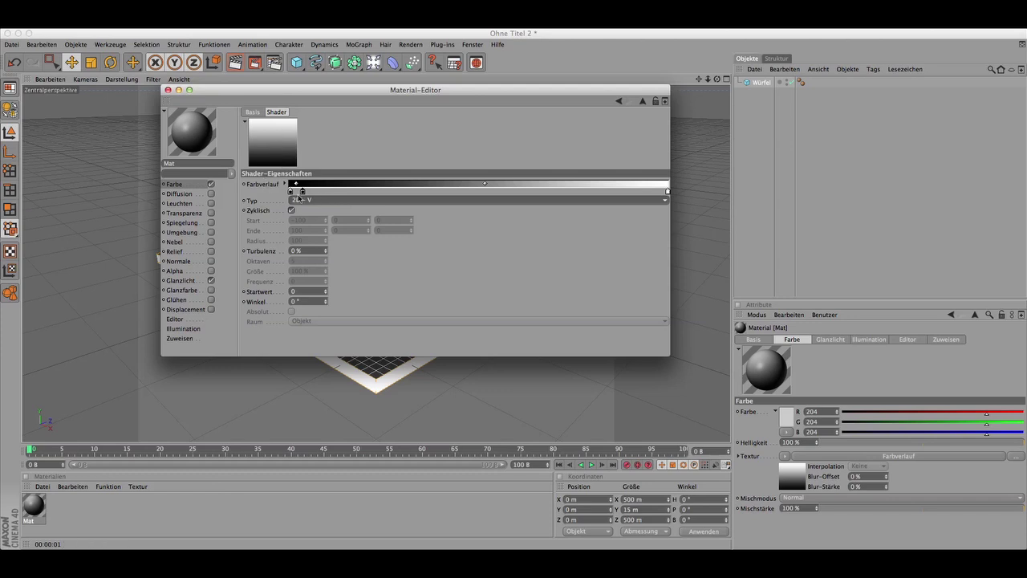
{"action": "left_click_drag", "start_coordinate": [303, 191], "coordinate": [458, 191]}
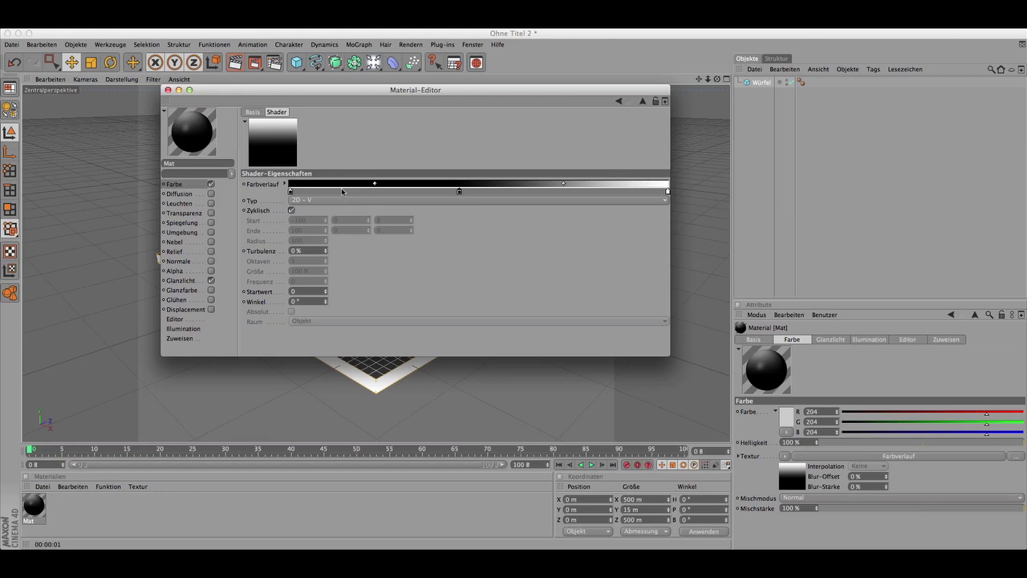
Colour the gradient's left and right knots dark brown
{"action": "double_click", "coordinate": [291, 191]}
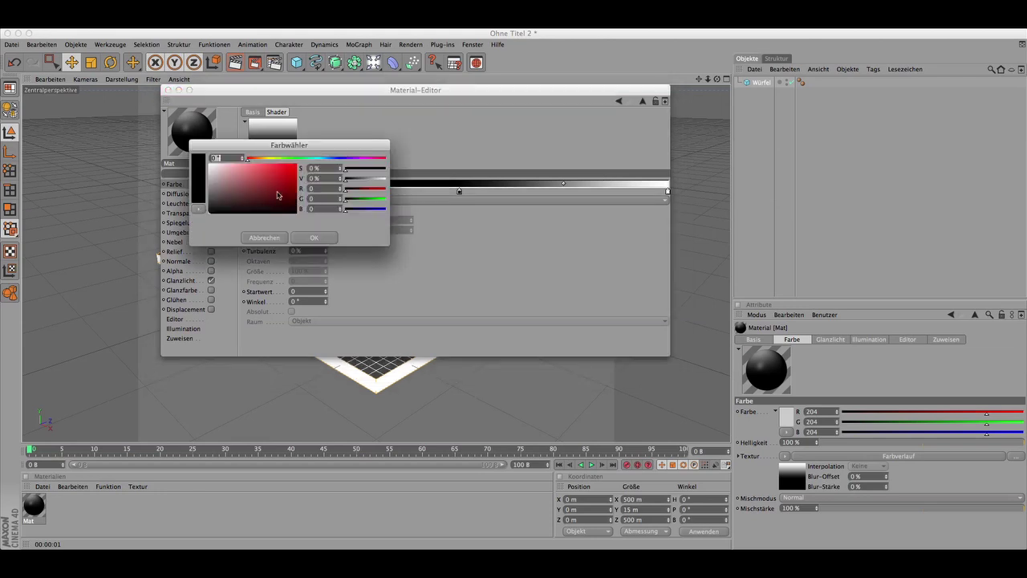
{"action": "left_click", "coordinate": [259, 161]}
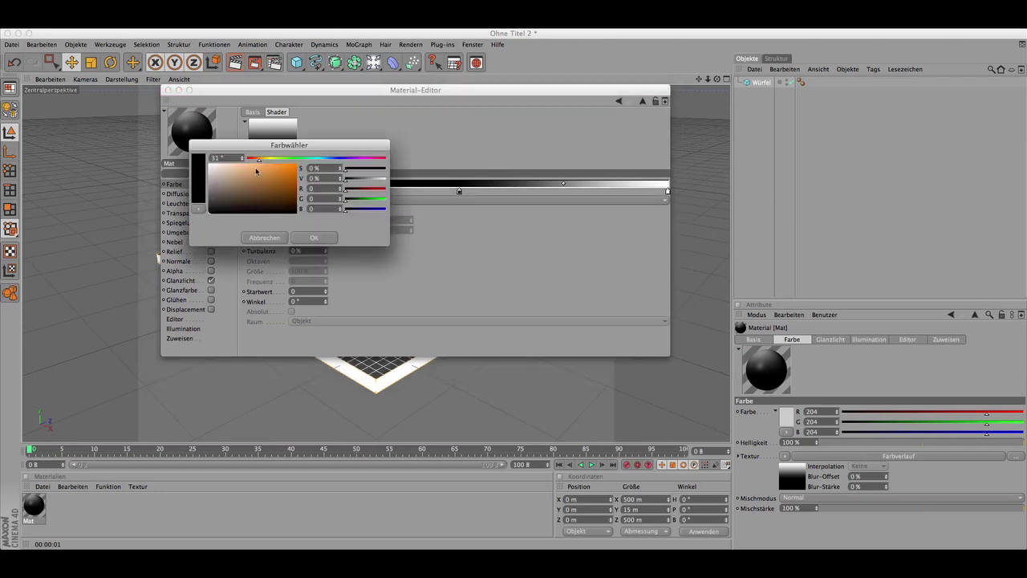
{"action": "left_click", "coordinate": [252, 207]}
{"action": "left_click", "coordinate": [315, 238]}
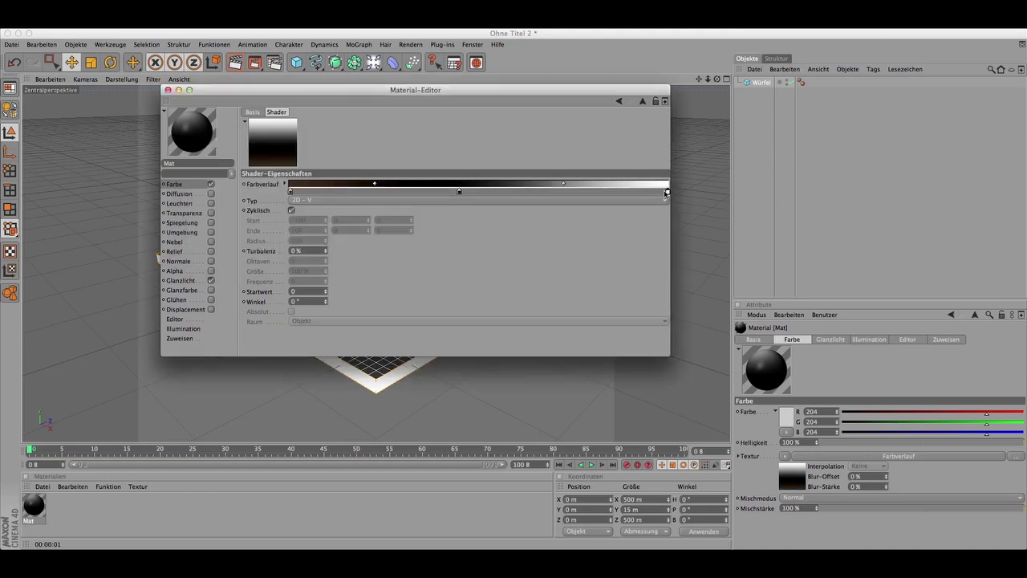
{"action": "double_click", "coordinate": [667, 192]}
{"action": "left_click", "coordinate": [635, 156]}
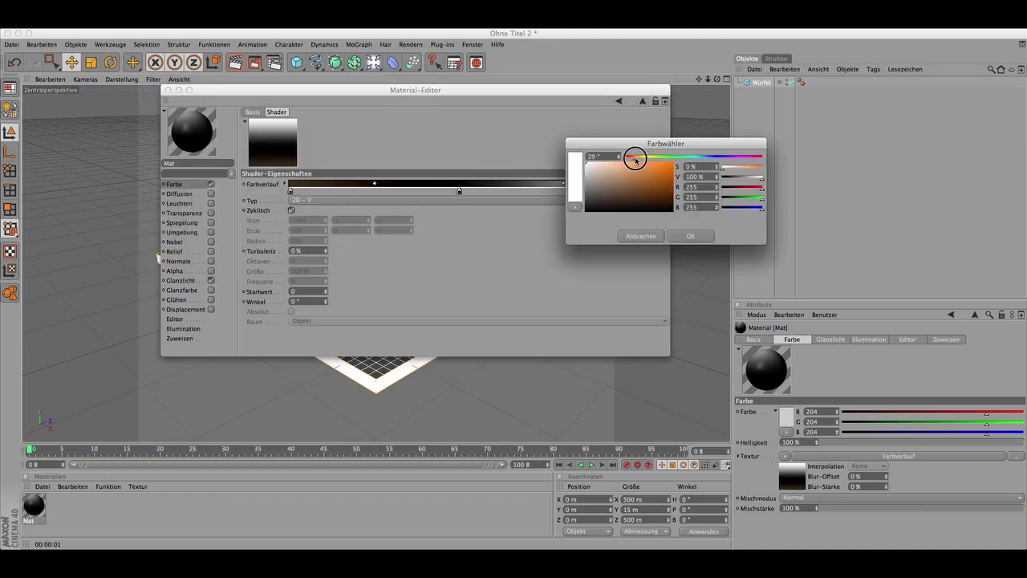
{"action": "left_click", "coordinate": [617, 199]}
{"action": "left_click", "coordinate": [688, 239]}
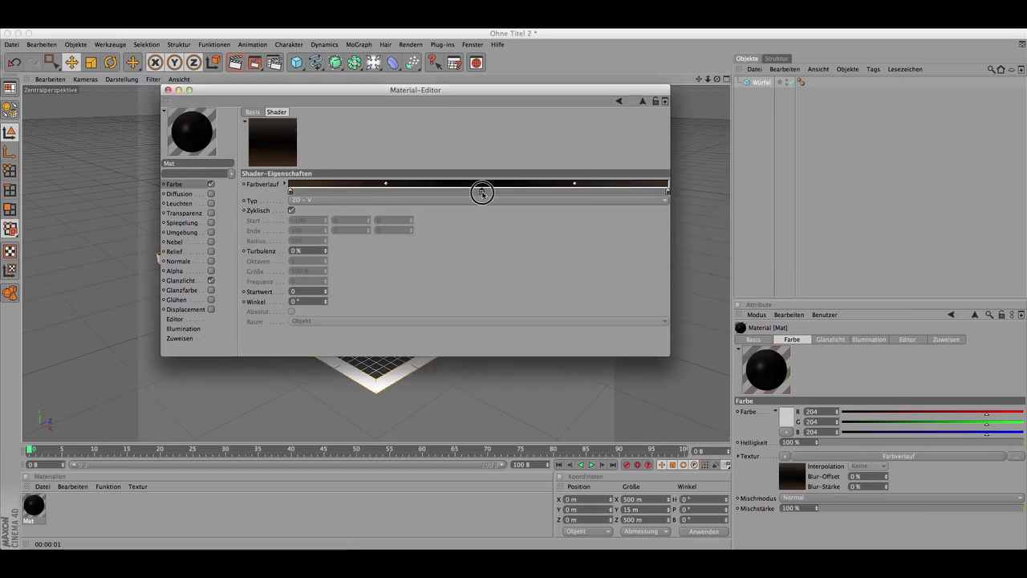
Make the middle gradient knot a brighter gold and set Turbulenz to 100 %
{"action": "double_click", "coordinate": [482, 192]}
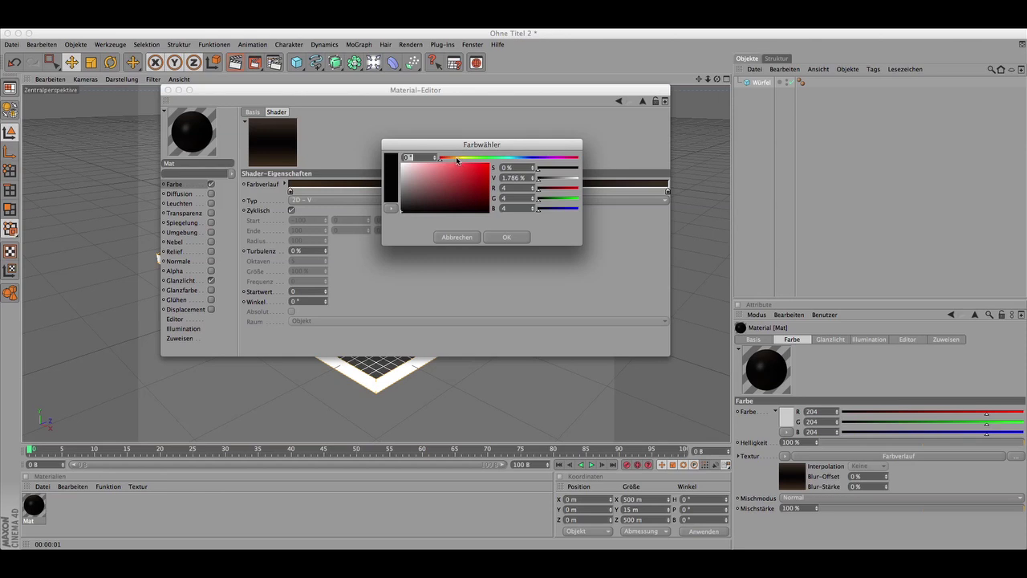
{"action": "left_click", "coordinate": [457, 158]}
{"action": "left_click", "coordinate": [453, 196]}
{"action": "left_click", "coordinate": [493, 237]}
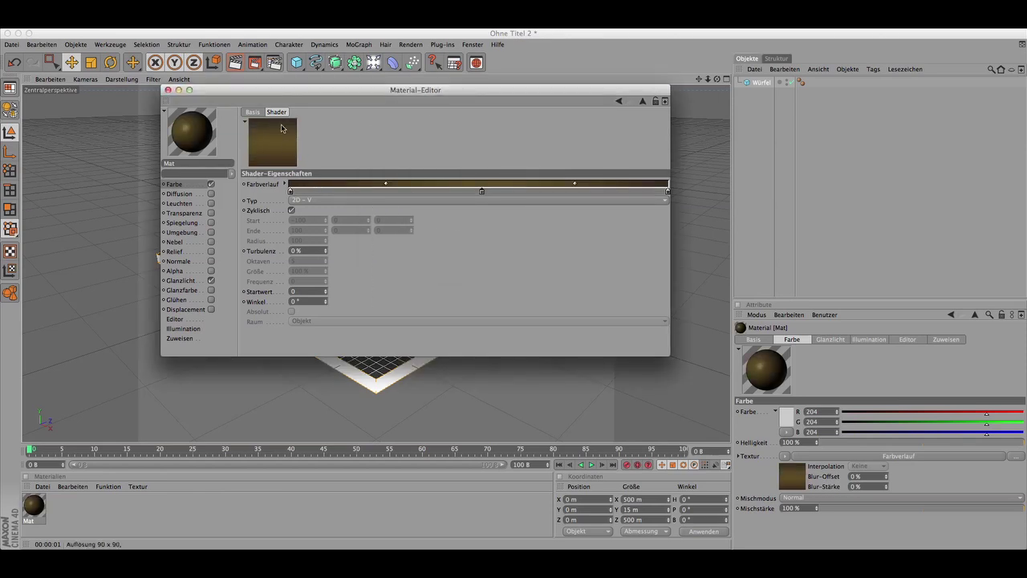
{"action": "left_click", "coordinate": [294, 251]}
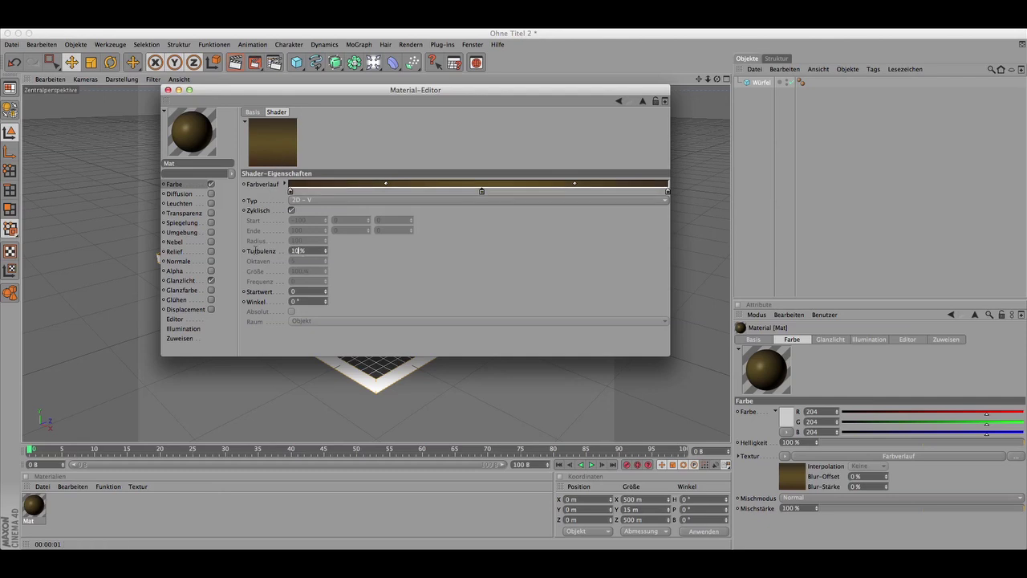
{"action": "key", "text": "Return"}
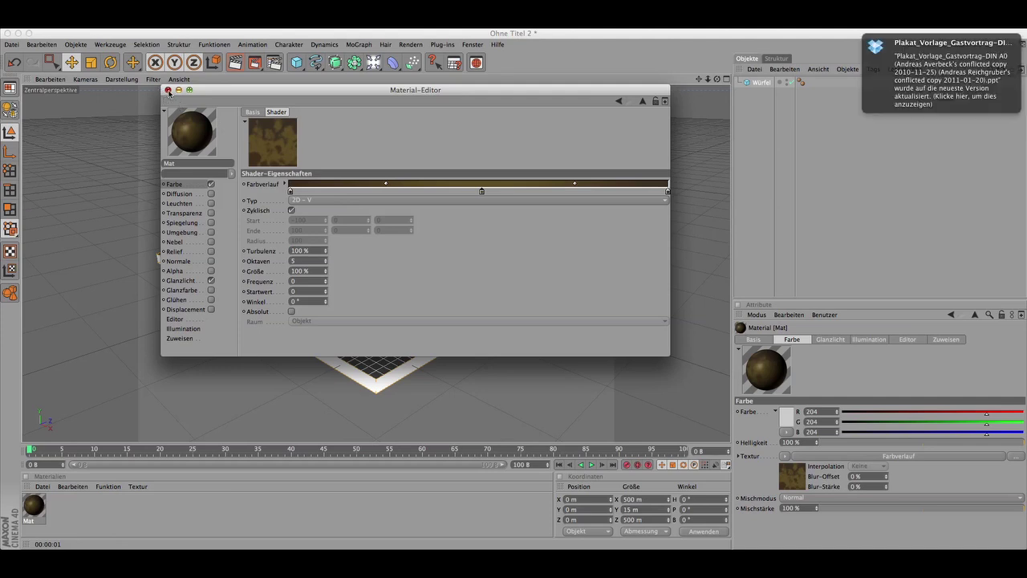
Apply the Mat material to the cube slab and render a preview of the texture
{"action": "left_click", "coordinate": [168, 93]}
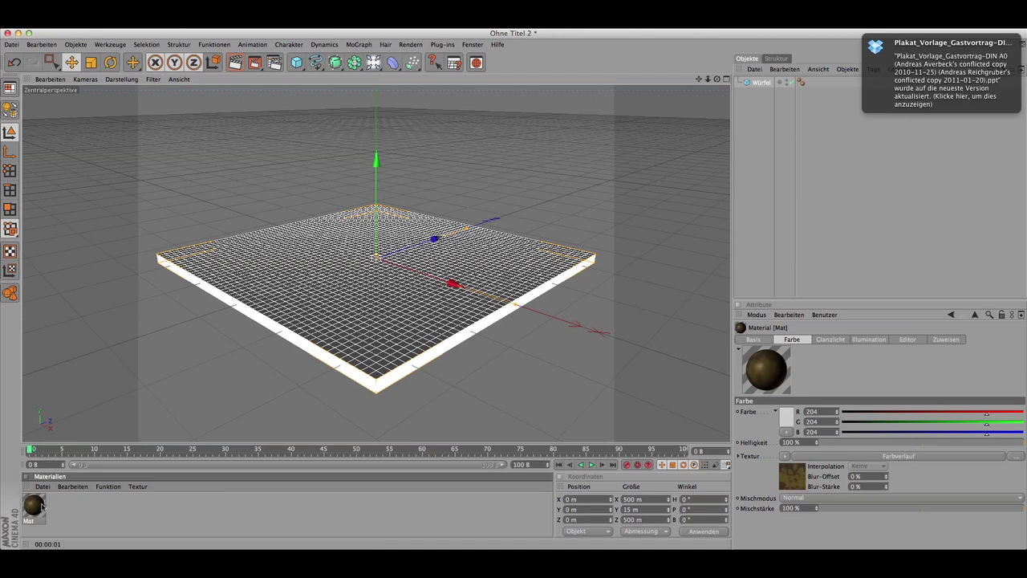
{"action": "left_click_drag", "start_coordinate": [43, 506], "coordinate": [359, 297]}
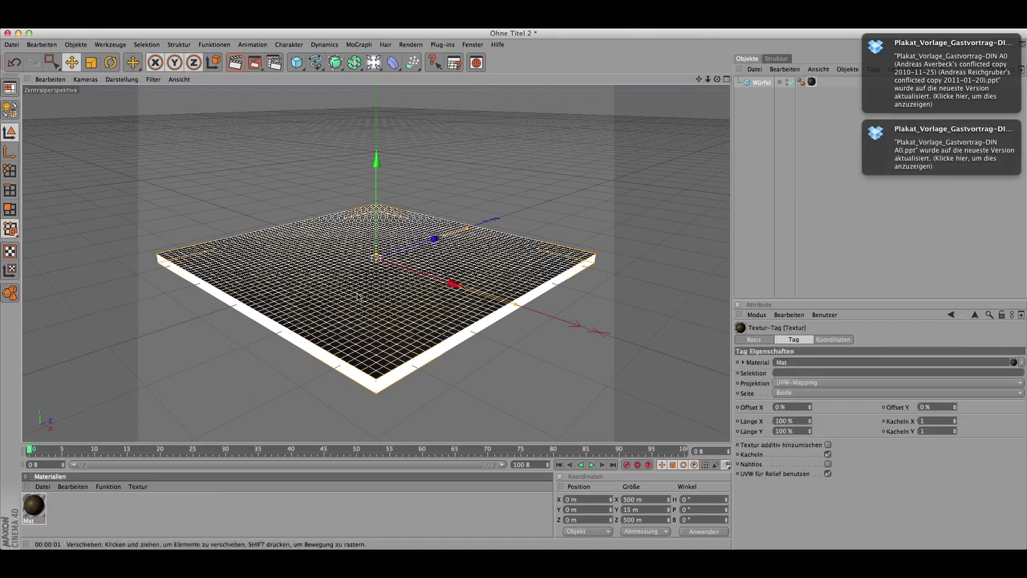
{"action": "left_click", "coordinate": [870, 128]}
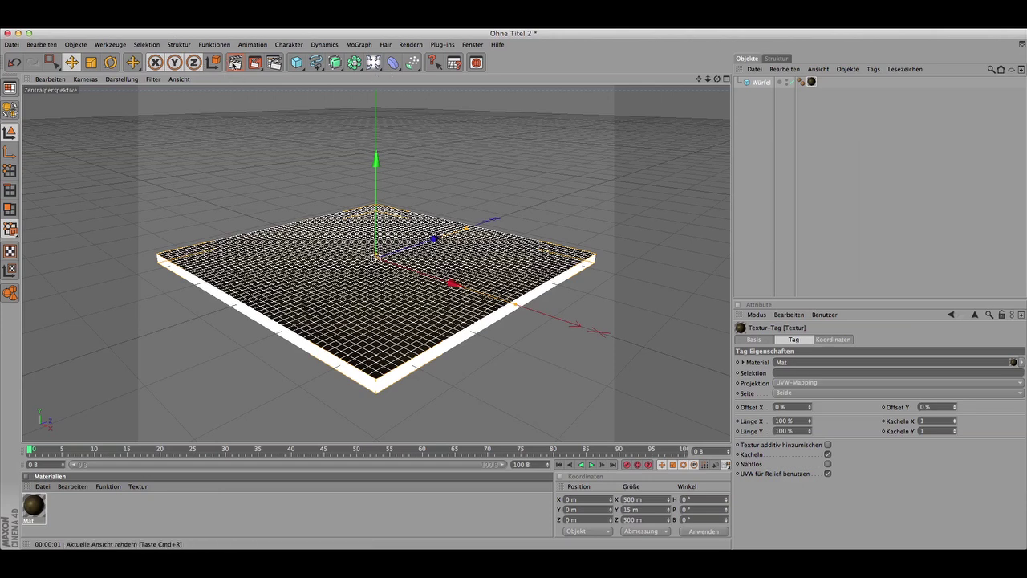
{"action": "left_click", "coordinate": [234, 63]}
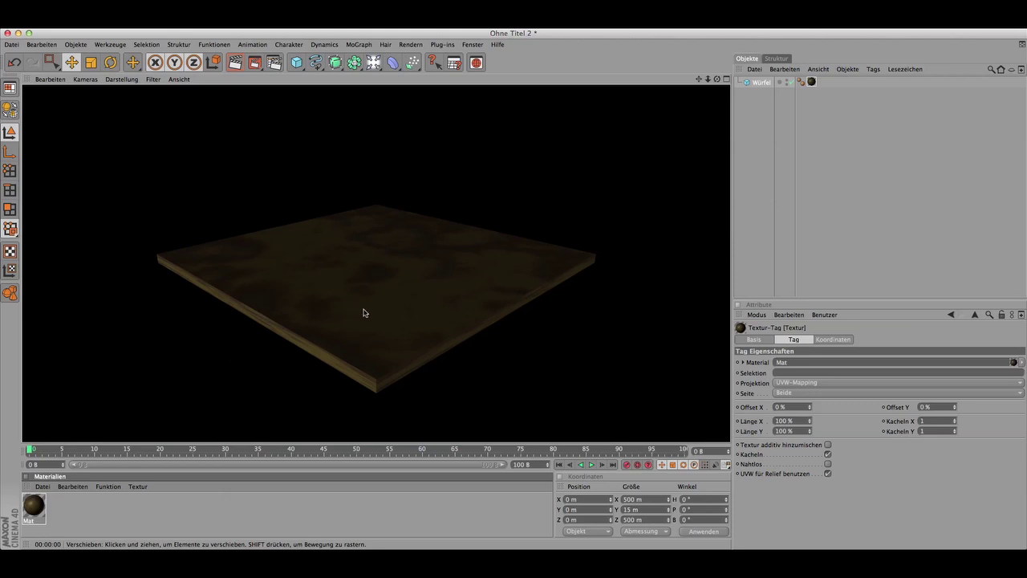
{"action": "left_click", "coordinate": [214, 333]}
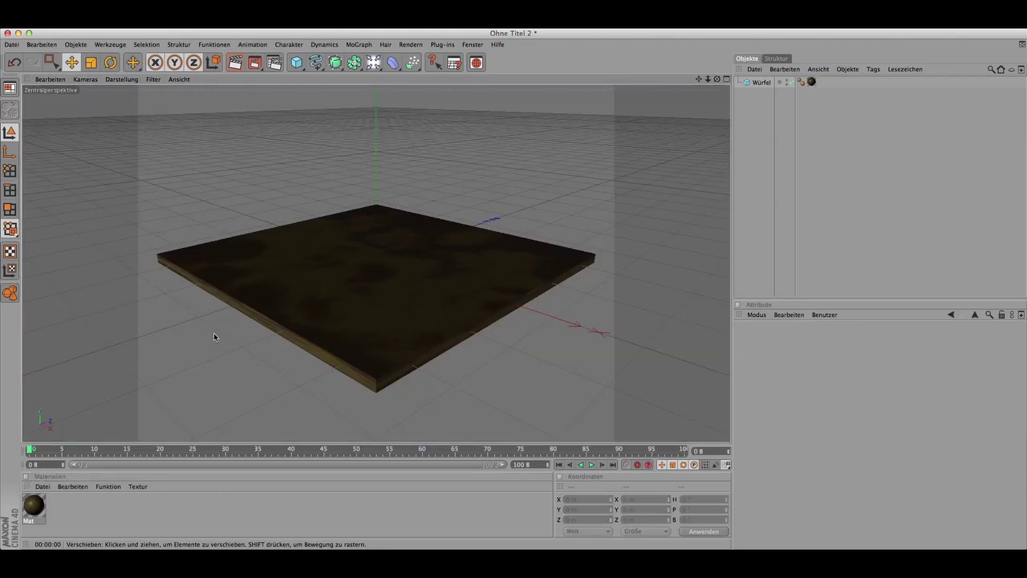
Convert the Würfel into an editable polygon object with C
{"action": "left_click", "coordinate": [752, 108]}
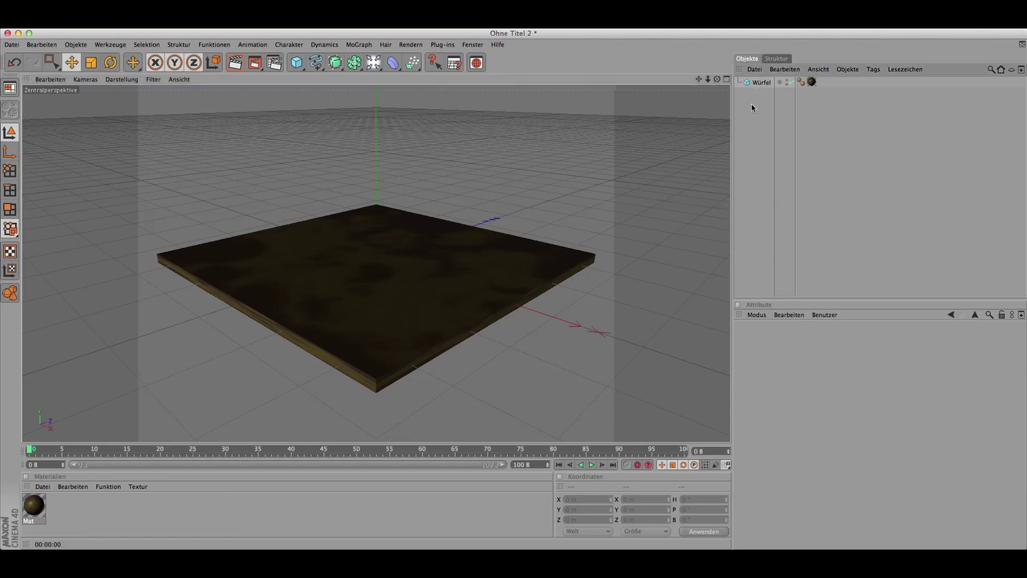
{"action": "left_click", "coordinate": [751, 84]}
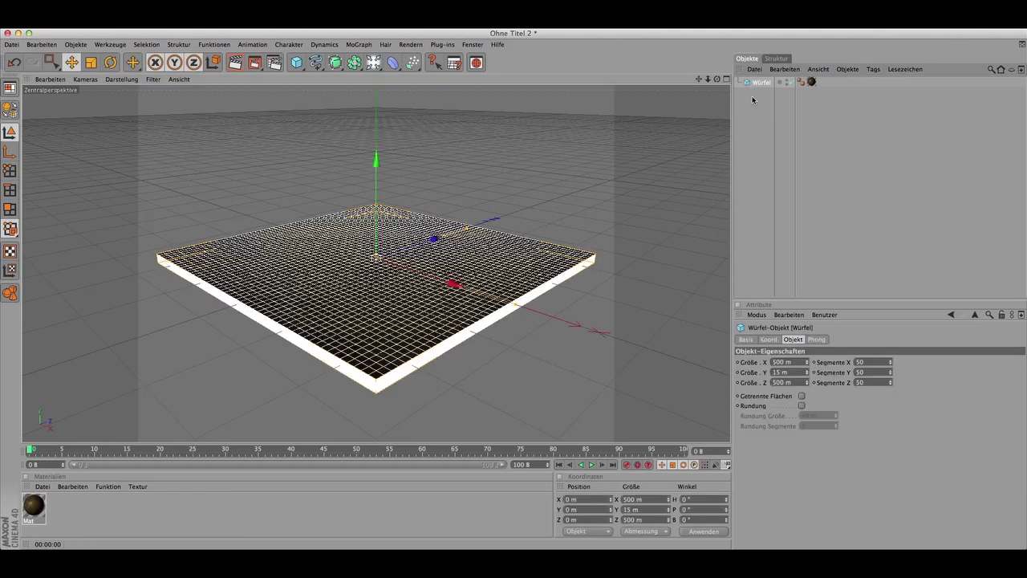
{"action": "key", "text": "c"}
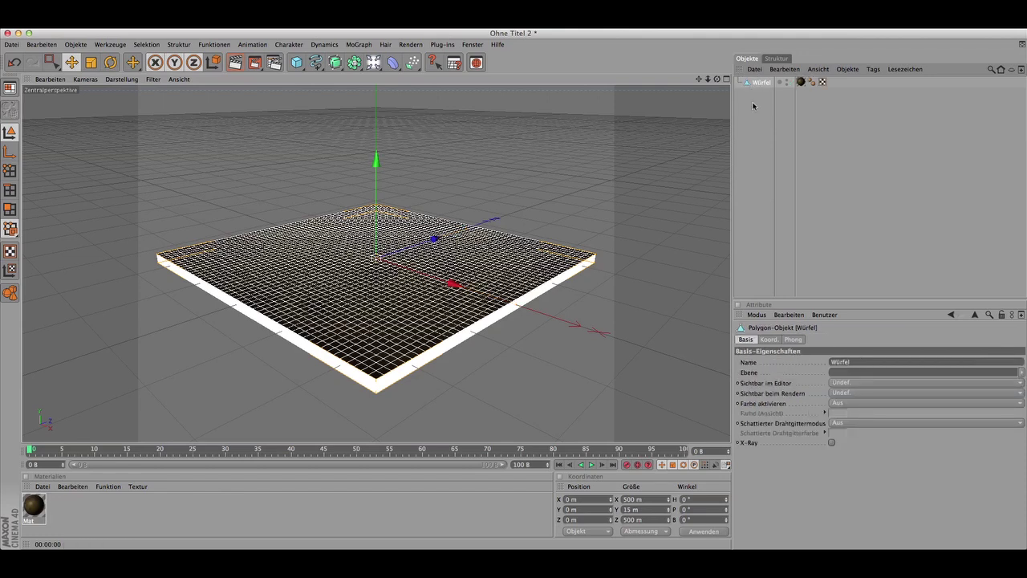
{"action": "left_click", "coordinate": [753, 106]}
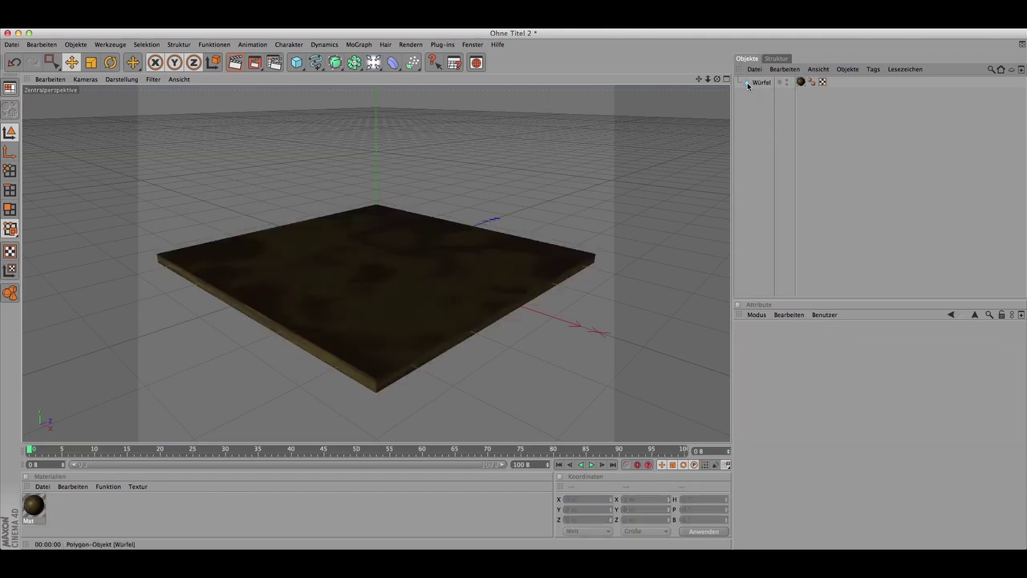
Pull the slab's surface into rolling hills with the Magnet tool, then switch to four views
{"action": "left_click", "coordinate": [758, 83]}
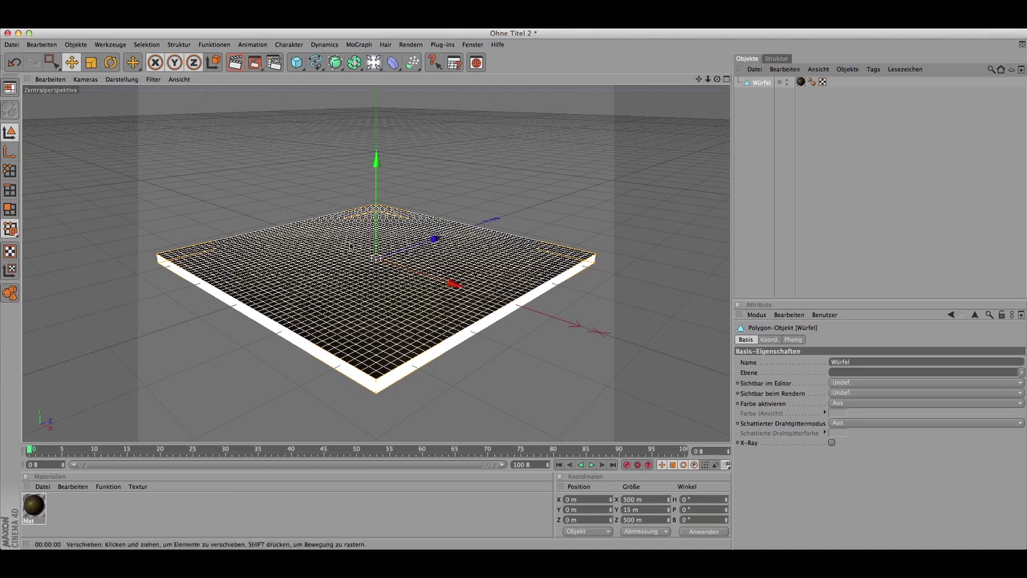
{"action": "left_click", "coordinate": [102, 45]}
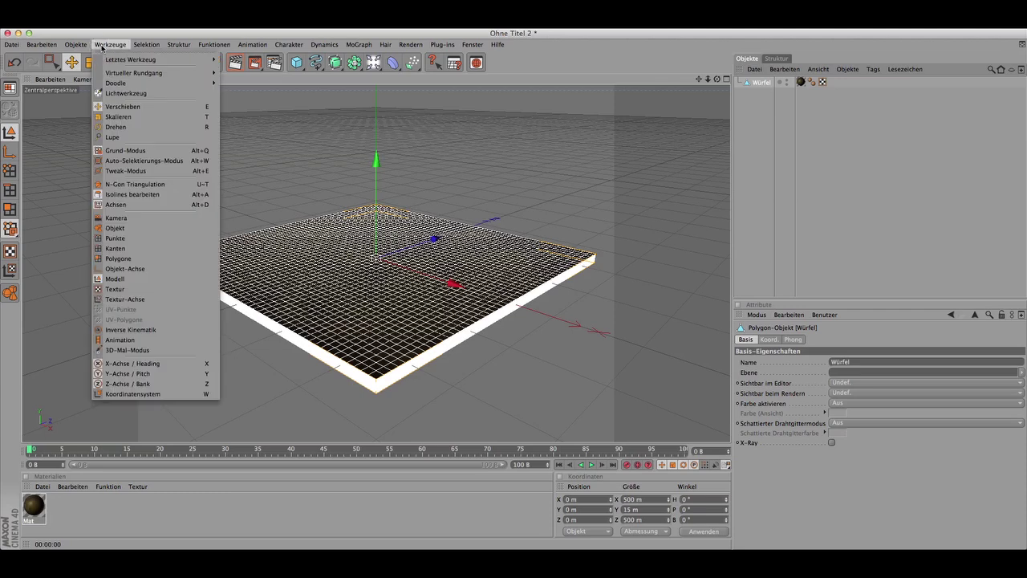
{"action": "mouse_move", "coordinate": [178, 44]}
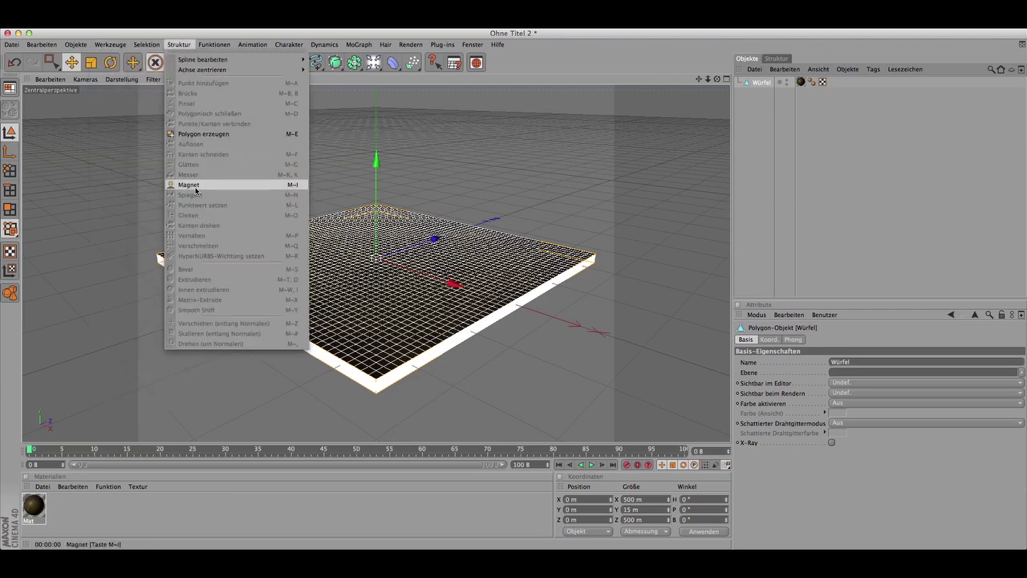
{"action": "left_click", "coordinate": [195, 184]}
{"action": "mouse_move", "coordinate": [207, 244]}
{"action": "left_mouse_down"}
{"action": "mouse_move", "coordinate": [301, 344]}
{"action": "mouse_move", "coordinate": [438, 315]}
{"action": "mouse_move", "coordinate": [447, 277]}
{"action": "mouse_move", "coordinate": [435, 270]}
{"action": "mouse_move", "coordinate": [377, 322]}
{"action": "mouse_move", "coordinate": [545, 263]}
{"action": "mouse_move", "coordinate": [532, 231]}
{"action": "mouse_move", "coordinate": [493, 250]}
{"action": "mouse_move", "coordinate": [407, 247]}
{"action": "mouse_move", "coordinate": [401, 230]}
{"action": "mouse_move", "coordinate": [362, 211]}
{"action": "mouse_move", "coordinate": [323, 228]}
{"action": "mouse_move", "coordinate": [373, 275]}
{"action": "mouse_move", "coordinate": [358, 269]}
{"action": "mouse_move", "coordinate": [378, 252]}
{"action": "mouse_move", "coordinate": [351, 225]}
{"action": "mouse_move", "coordinate": [301, 230]}
{"action": "mouse_move", "coordinate": [298, 275]}
{"action": "mouse_move", "coordinate": [177, 269]}
{"action": "mouse_move", "coordinate": [249, 233]}
{"action": "mouse_move", "coordinate": [296, 239]}
{"action": "mouse_move", "coordinate": [338, 218]}
{"action": "mouse_move", "coordinate": [366, 223]}
{"action": "mouse_move", "coordinate": [221, 269]}
{"action": "mouse_move", "coordinate": [233, 291]}
{"action": "mouse_move", "coordinate": [481, 224]}
{"action": "mouse_move", "coordinate": [377, 281]}
{"action": "mouse_move", "coordinate": [365, 265]}
{"action": "mouse_move", "coordinate": [354, 272]}
{"action": "mouse_move", "coordinate": [433, 245]}
{"action": "mouse_move", "coordinate": [410, 269]}
{"action": "mouse_move", "coordinate": [459, 250]}
{"action": "mouse_move", "coordinate": [452, 229]}
{"action": "mouse_move", "coordinate": [482, 250]}
{"action": "left_mouse_up"}
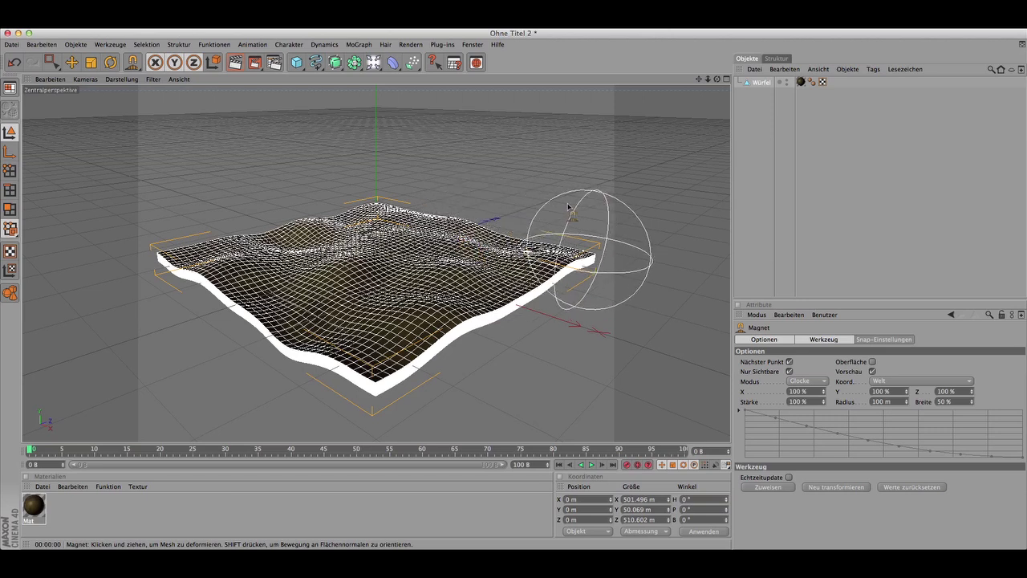
{"action": "left_click", "coordinate": [727, 79]}
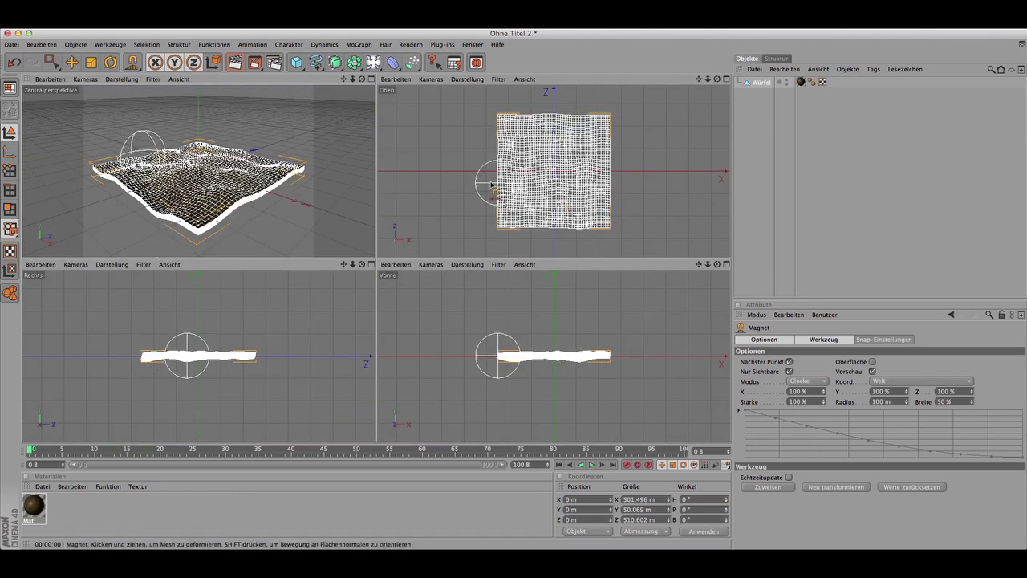
In polygon mode, rectangle-select every terrain polygon in the top view
{"action": "left_click", "coordinate": [110, 45]}
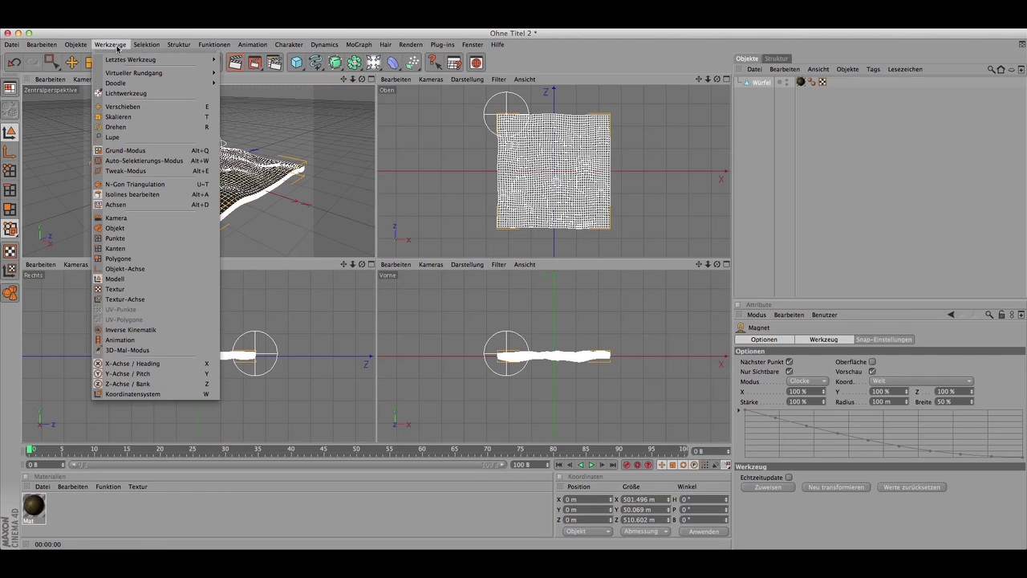
{"action": "left_click", "coordinate": [118, 258]}
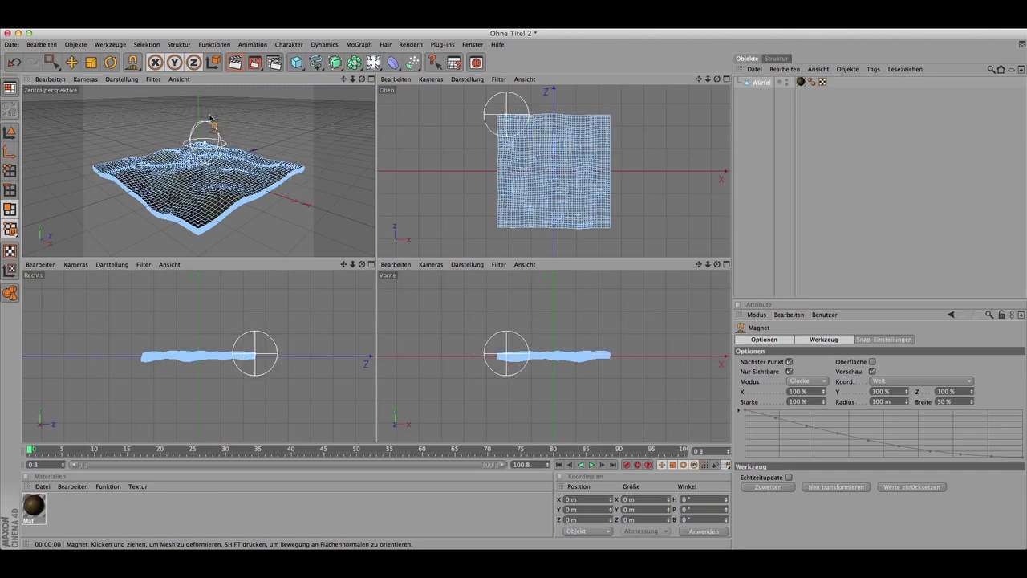
{"action": "left_click", "coordinate": [144, 46]}
{"action": "left_click", "coordinate": [164, 84]}
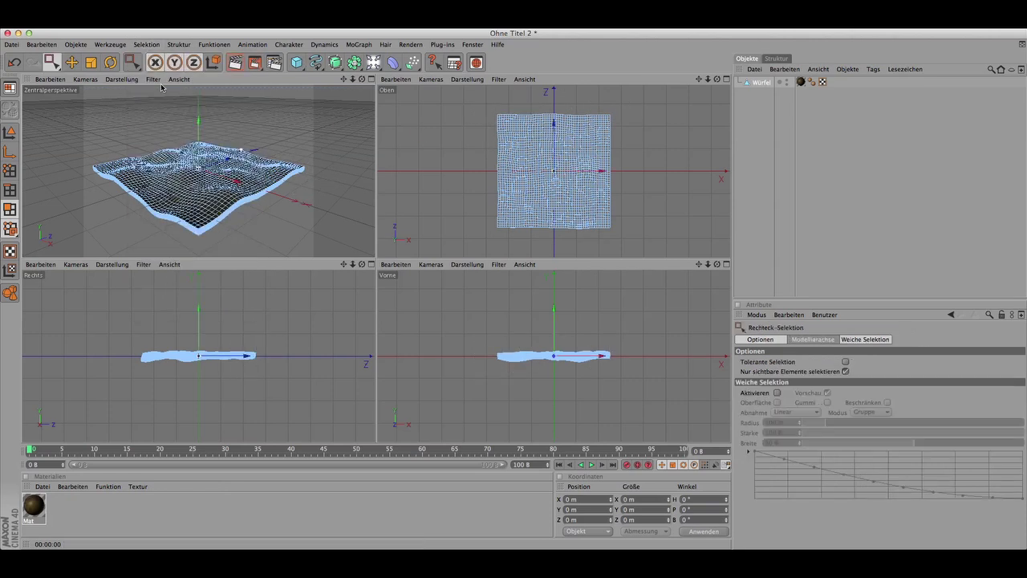
{"action": "left_click_drag", "start_coordinate": [478, 92], "coordinate": [651, 247]}
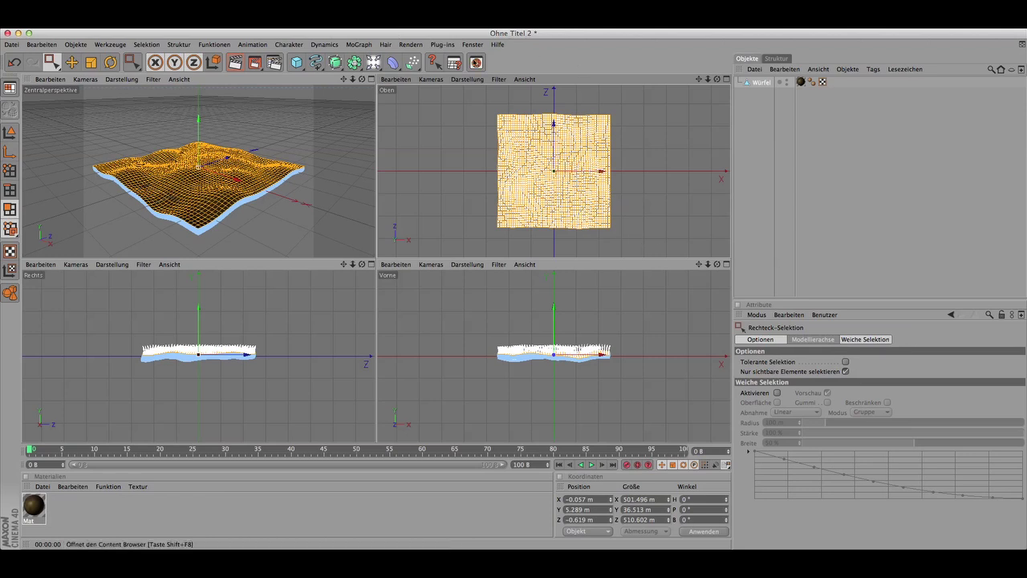
{"action": "left_click", "coordinate": [393, 45]}
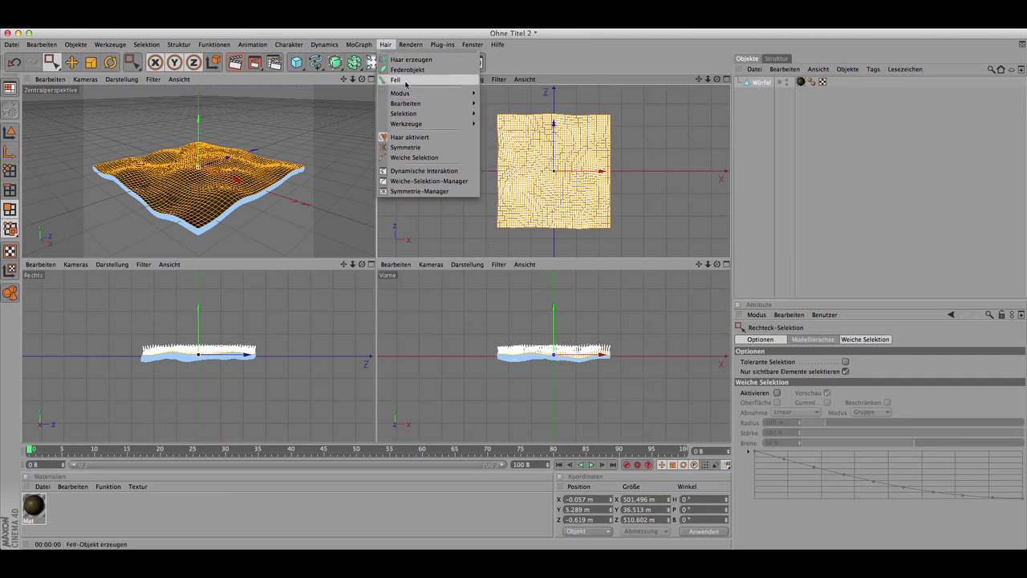
Add Fell fur to the selected polygons and render a full-size perspective preview
{"action": "left_click", "coordinate": [406, 80]}
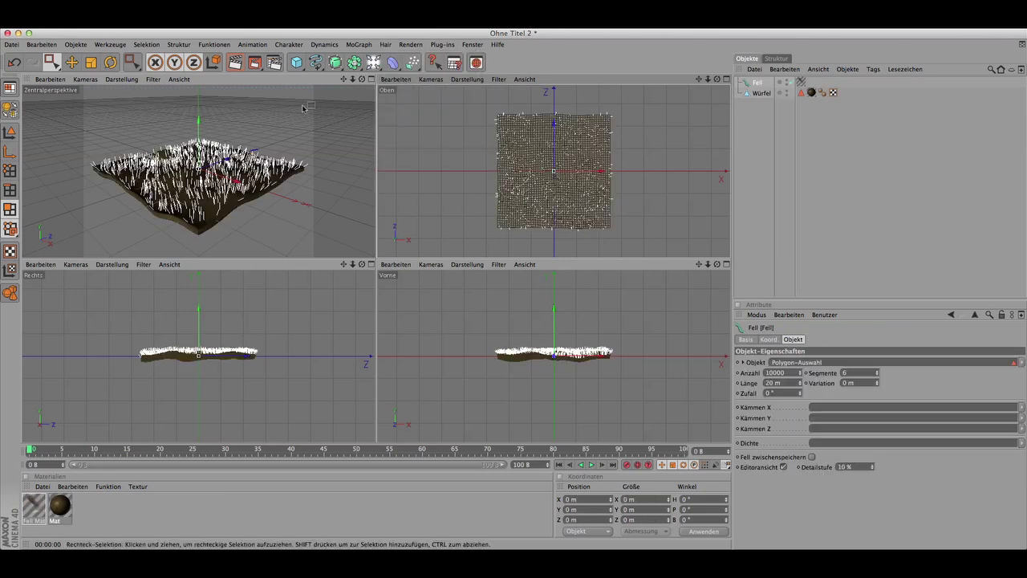
{"action": "left_click", "coordinate": [727, 80]}
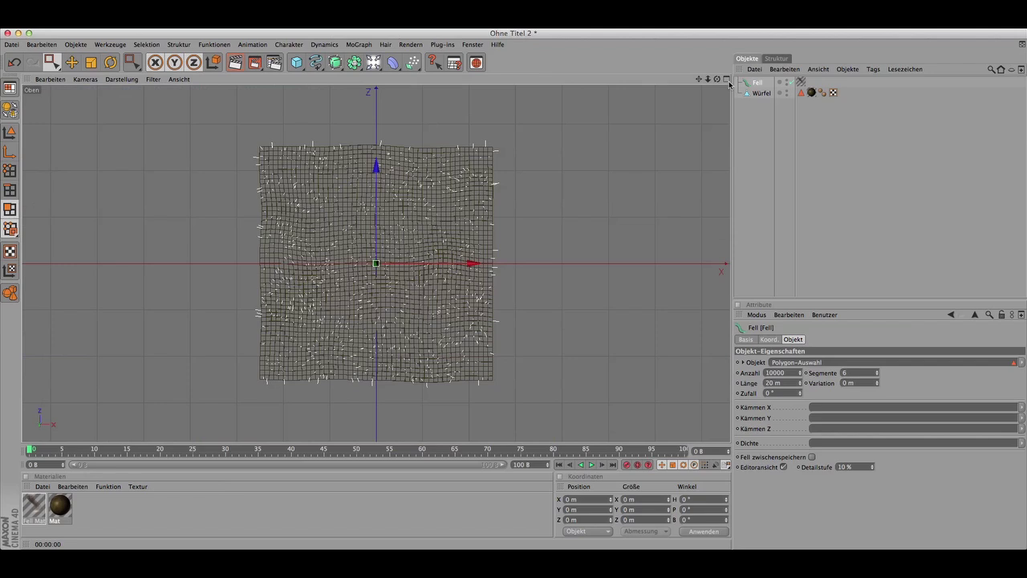
{"action": "key", "text": "F1"}
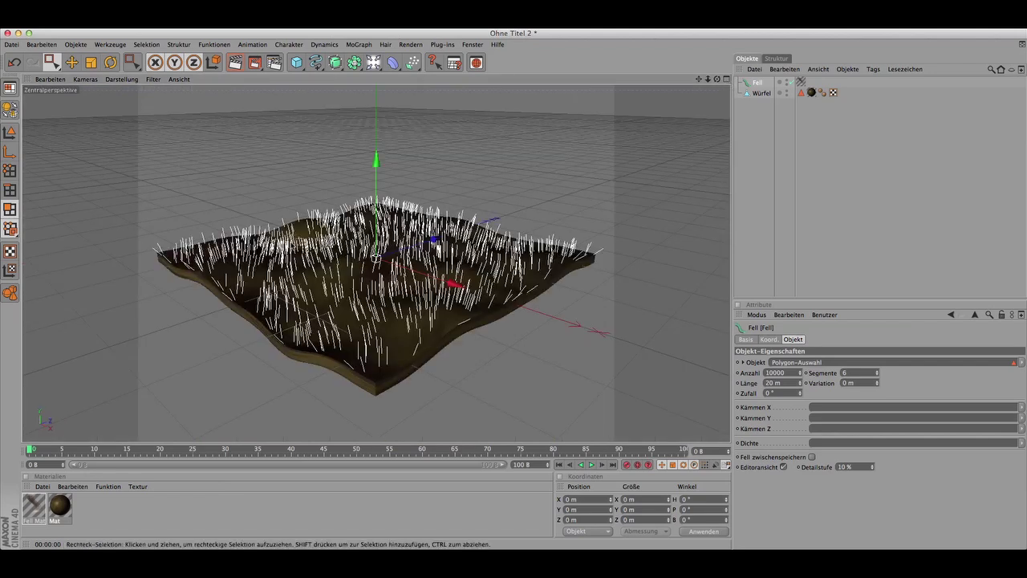
{"action": "left_click", "coordinate": [235, 67]}
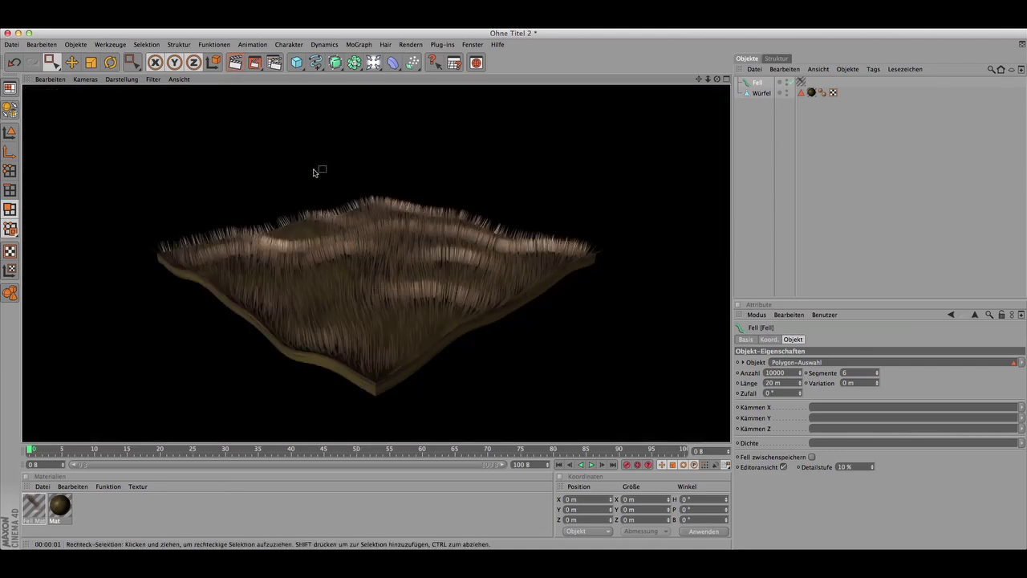
Change the Fell object's Anzahl from 10000 to 30000 hairs
{"action": "left_click", "coordinate": [71, 62]}
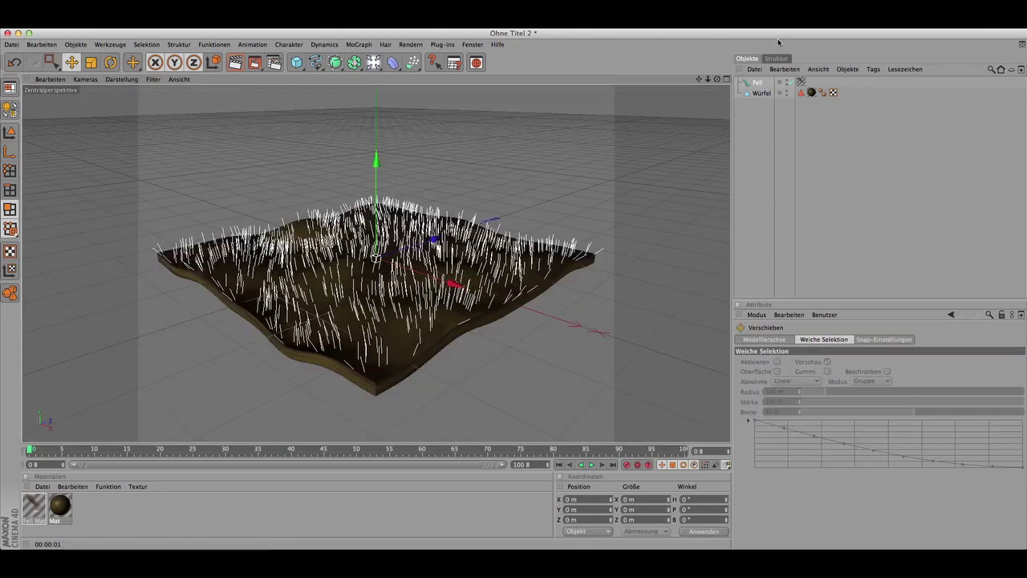
{"action": "left_click", "coordinate": [756, 84]}
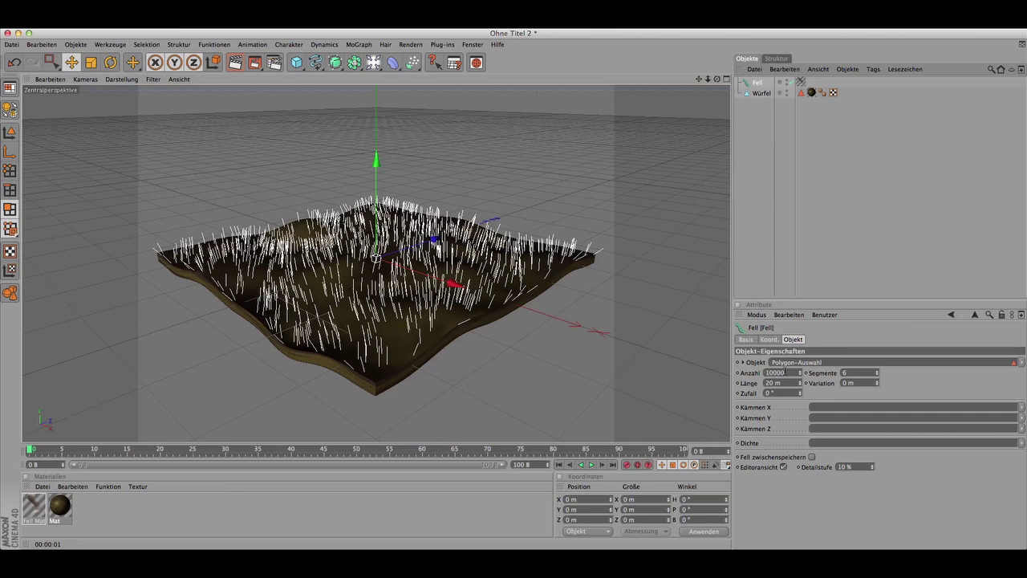
{"action": "left_click", "coordinate": [782, 372]}
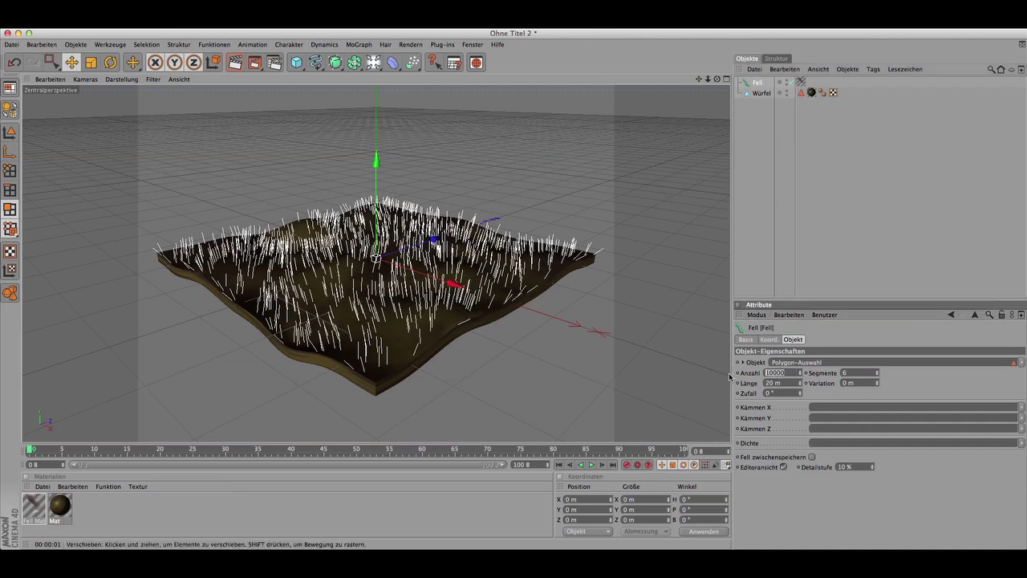
{"action": "type", "text": "5"}
{"action": "type", "text": "30000"}
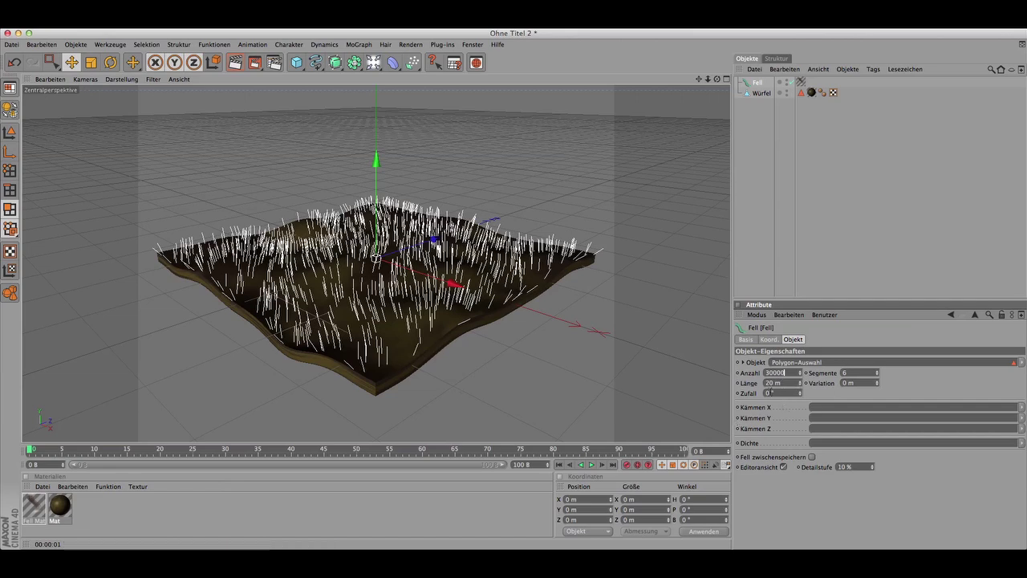
{"action": "left_click", "coordinate": [748, 394]}
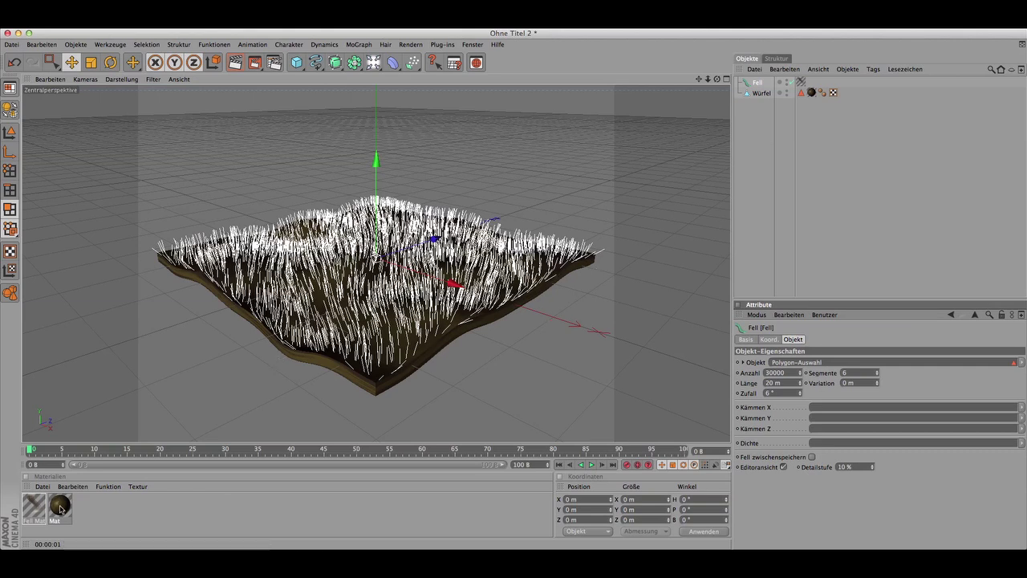
Create a spare new material, open its colour texture options, then close the editor
{"action": "double_click", "coordinate": [103, 514]}
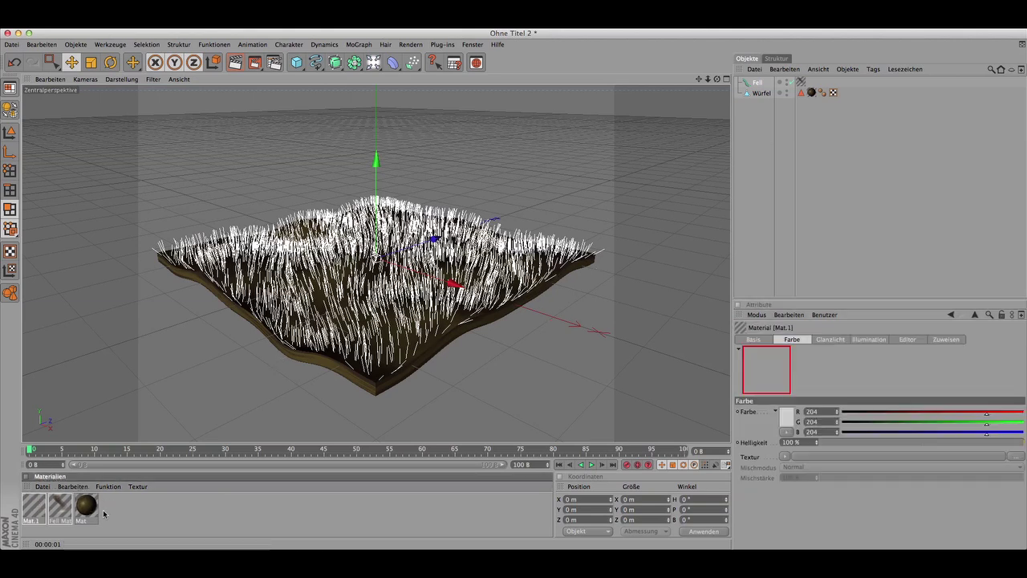
{"action": "double_click", "coordinate": [28, 511]}
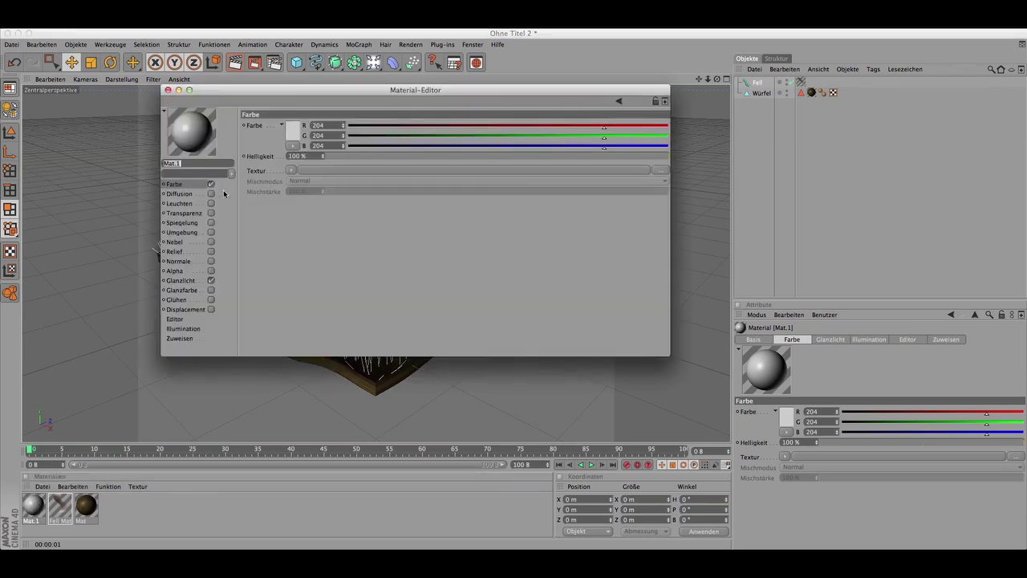
{"action": "left_click", "coordinate": [291, 171]}
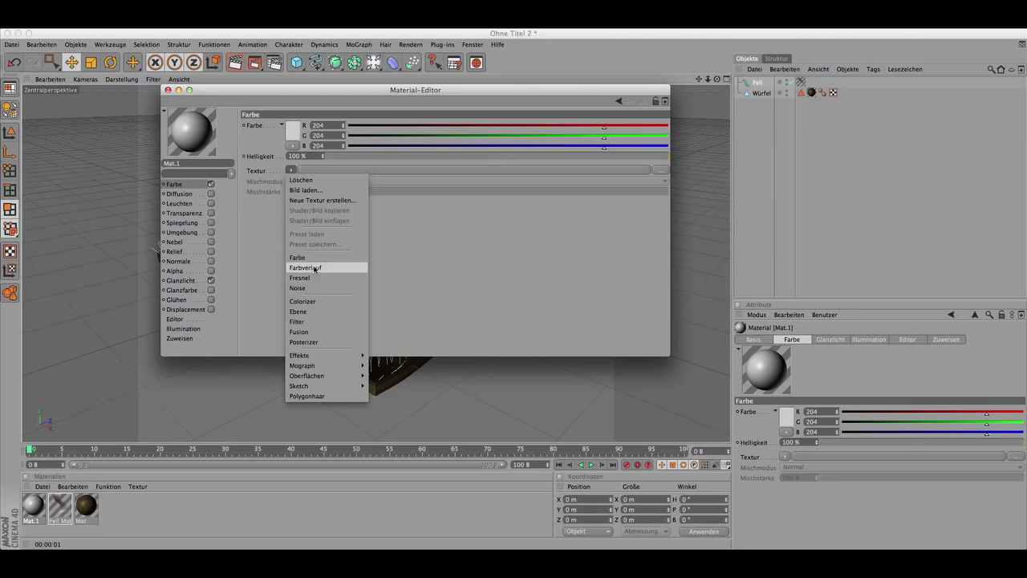
{"action": "left_click", "coordinate": [168, 91]}
{"action": "left_click", "coordinate": [168, 91]}
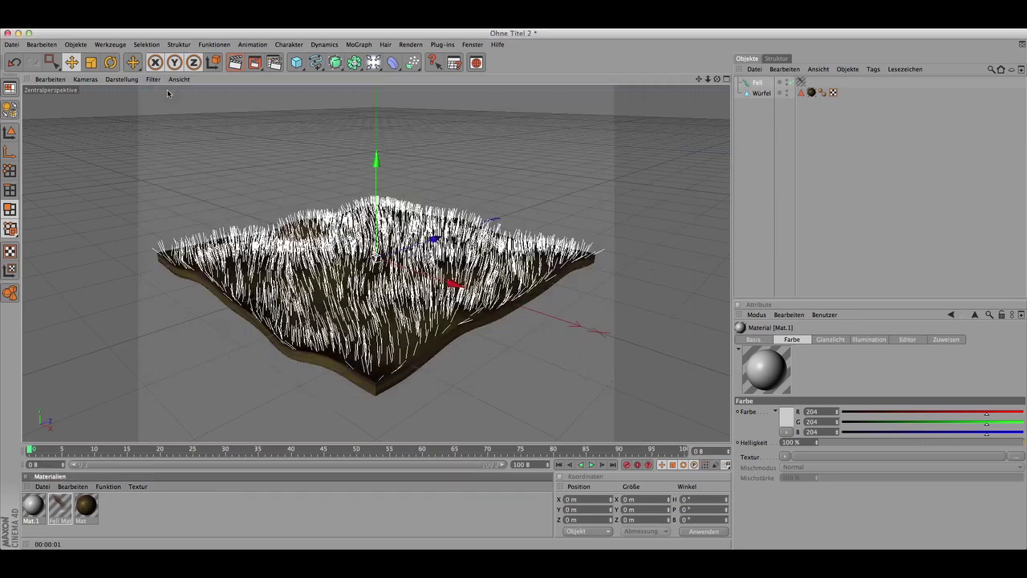
Recolour the Fell Mat gradient from dark green at the root to bright green tips
{"action": "double_click", "coordinate": [64, 506]}
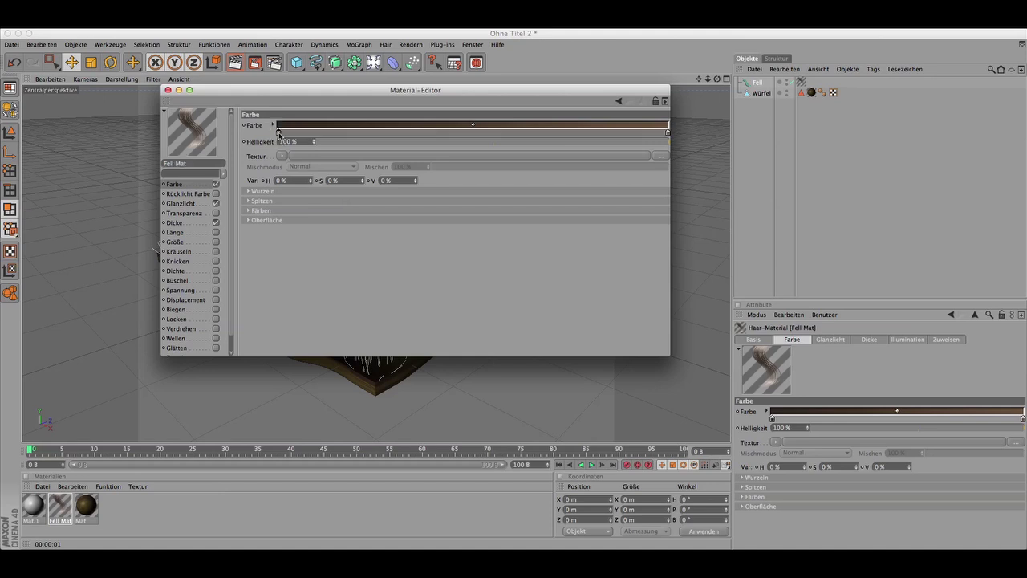
{"action": "double_click", "coordinate": [279, 133]}
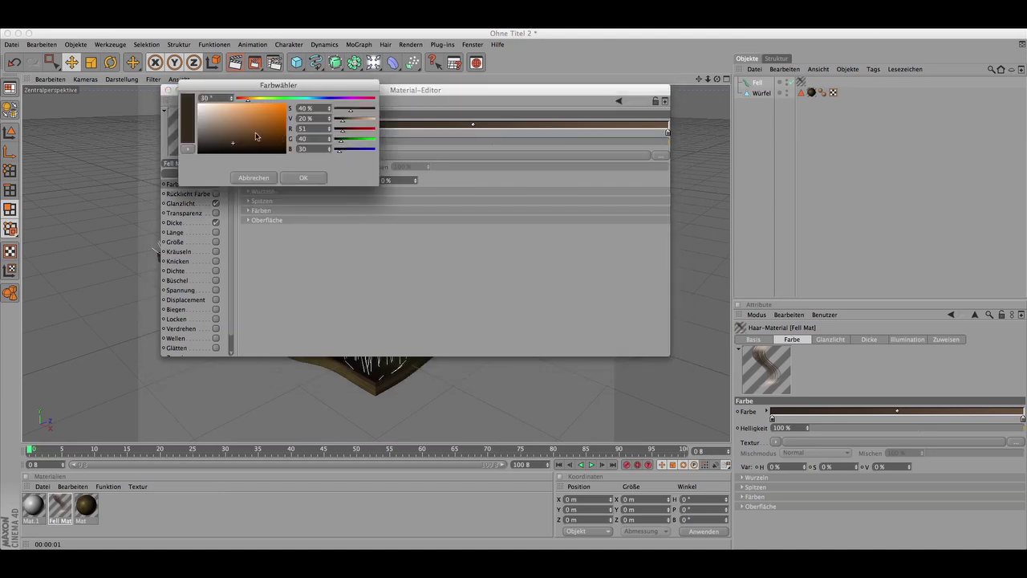
{"action": "left_click_drag", "start_coordinate": [287, 98], "coordinate": [277, 98]}
{"action": "left_click", "coordinate": [306, 178]}
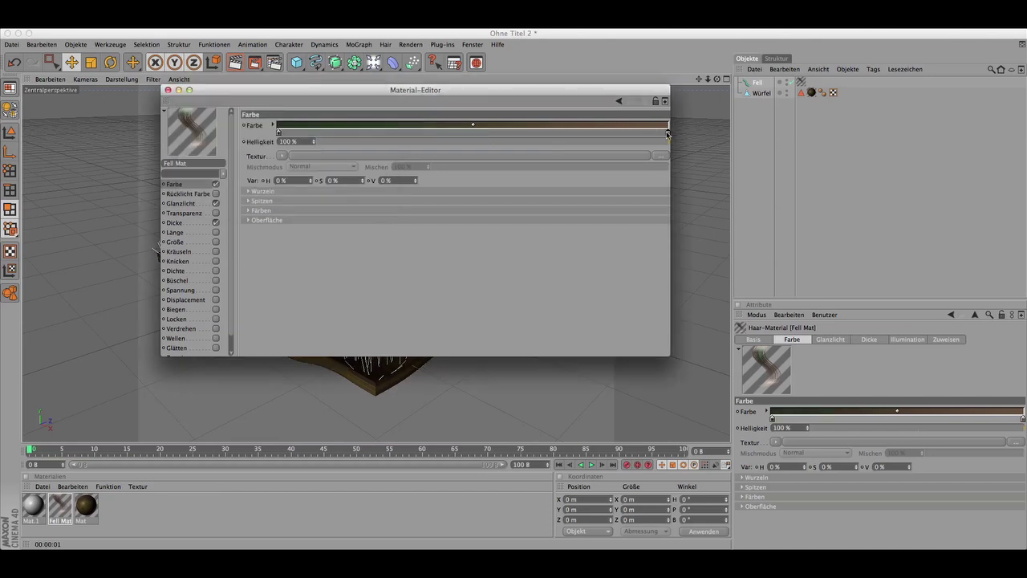
{"action": "double_click", "coordinate": [667, 134]}
{"action": "left_click", "coordinate": [665, 98]}
{"action": "left_click", "coordinate": [667, 118]}
{"action": "left_click", "coordinate": [691, 177]}
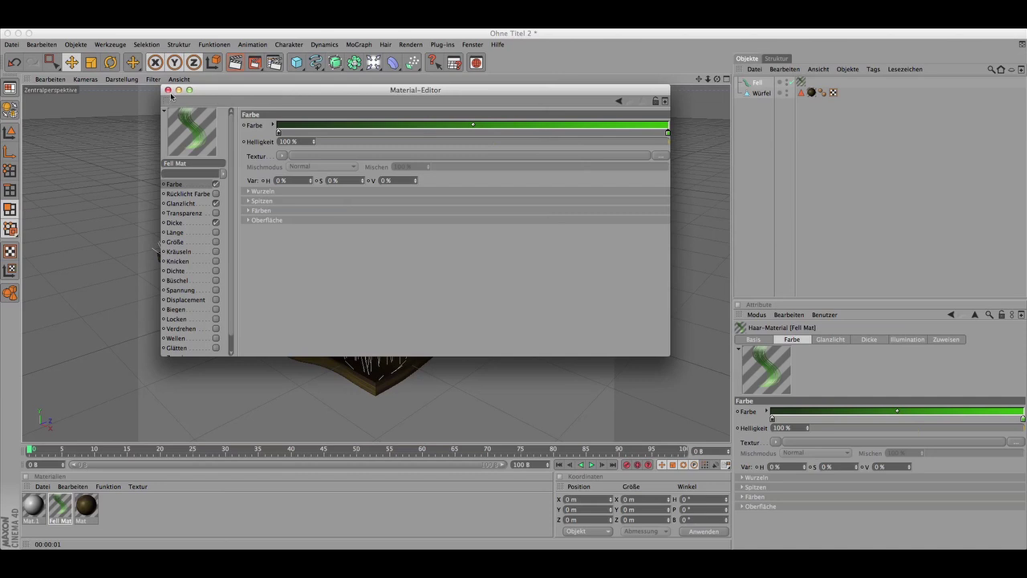
{"action": "left_click", "coordinate": [168, 90]}
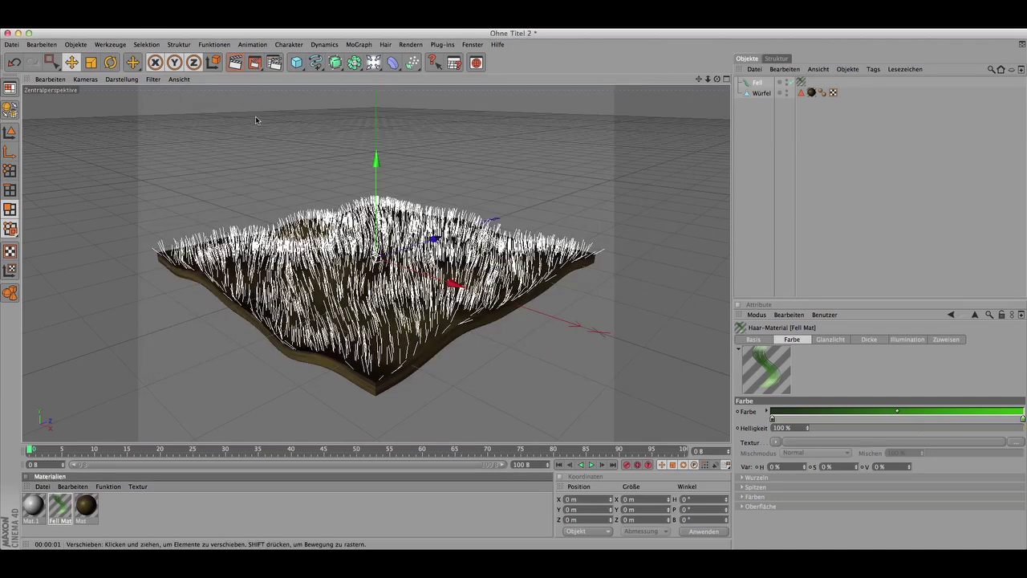
Render a preview of the green grass, then raise the Fell hair count to 50000
{"action": "left_click", "coordinate": [235, 64]}
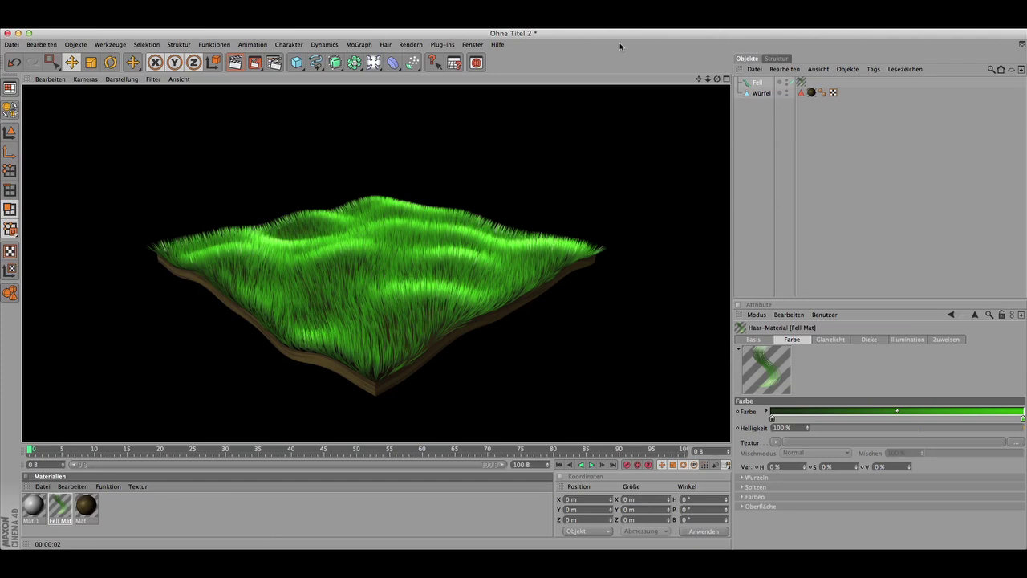
{"action": "left_click", "coordinate": [614, 165]}
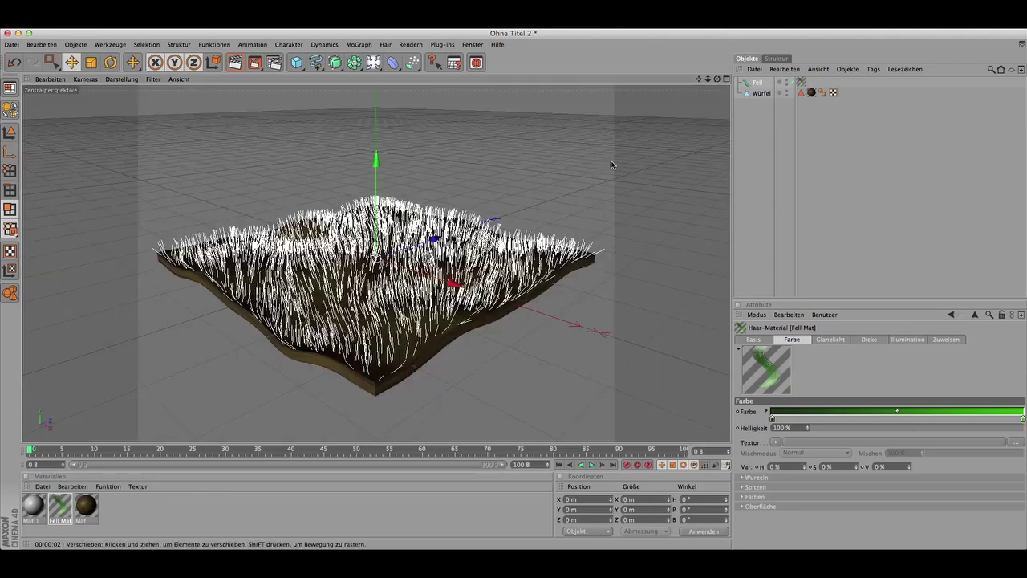
{"action": "left_click", "coordinate": [800, 82]}
{"action": "left_click", "coordinate": [757, 83]}
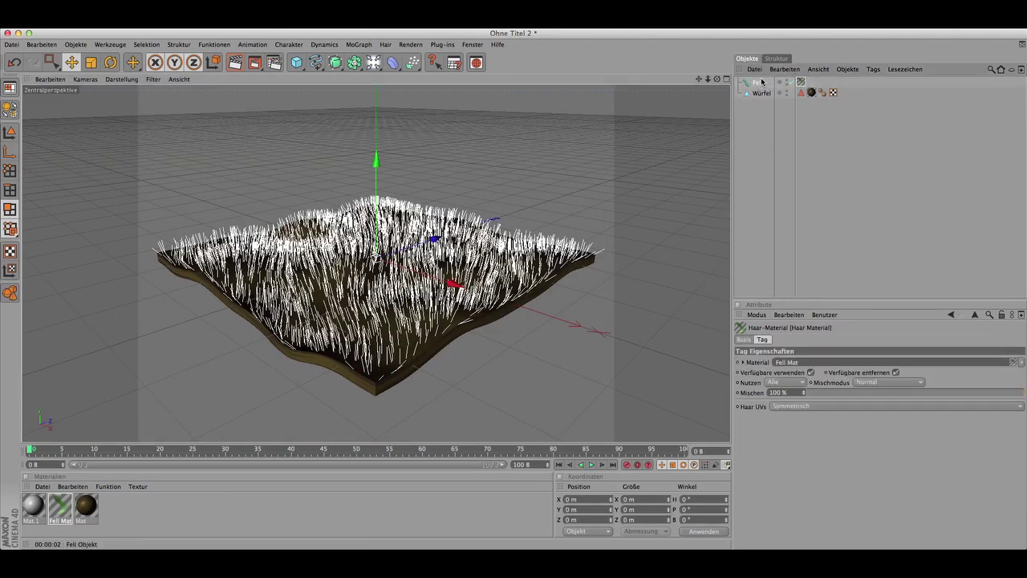
{"action": "left_click", "coordinate": [768, 373]}
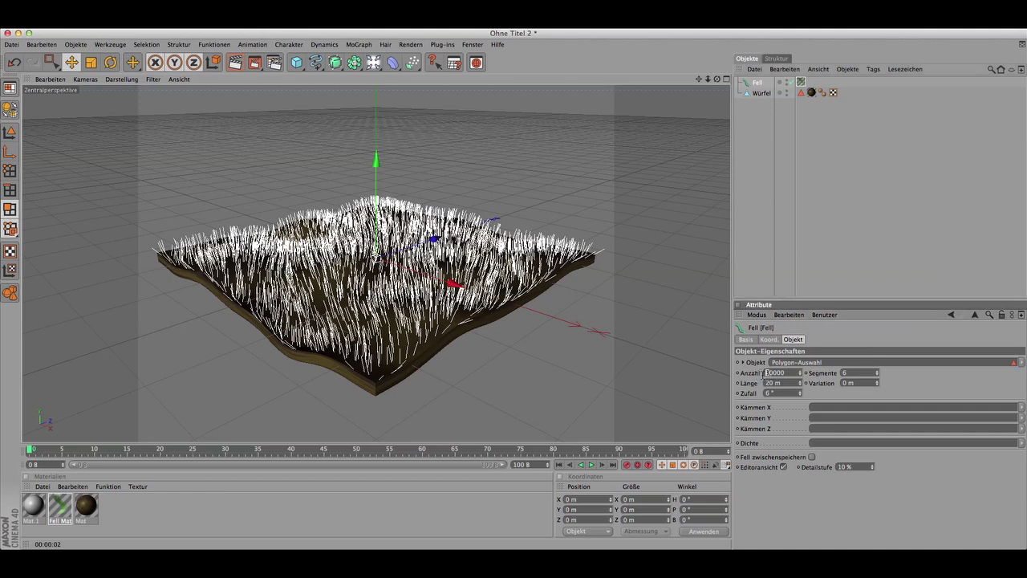
{"action": "type", "text": "50000"}
{"action": "key", "text": "Return"}
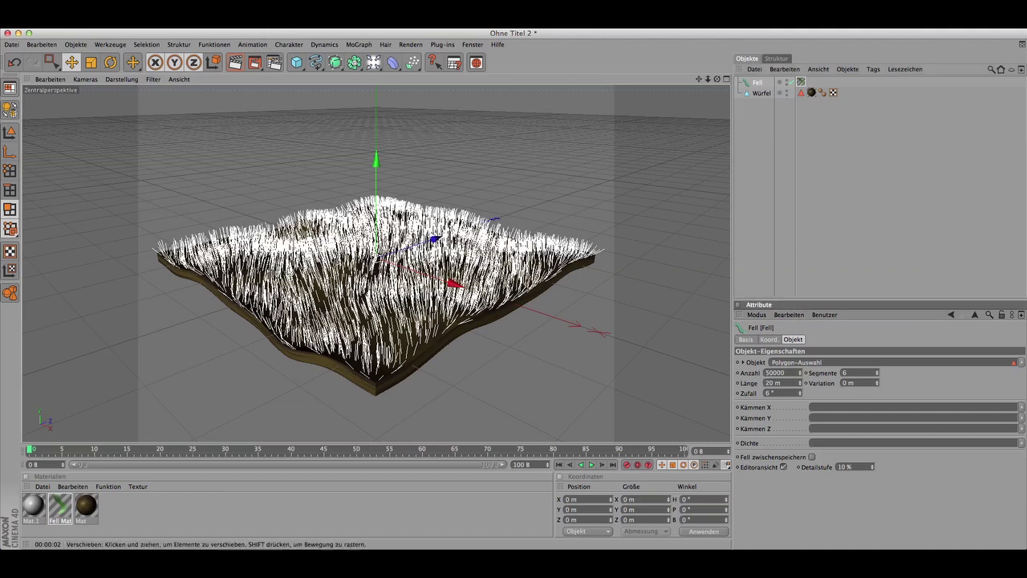
Render the denser grass, orbit to a lower angle, and render it again
{"action": "left_click", "coordinate": [238, 65]}
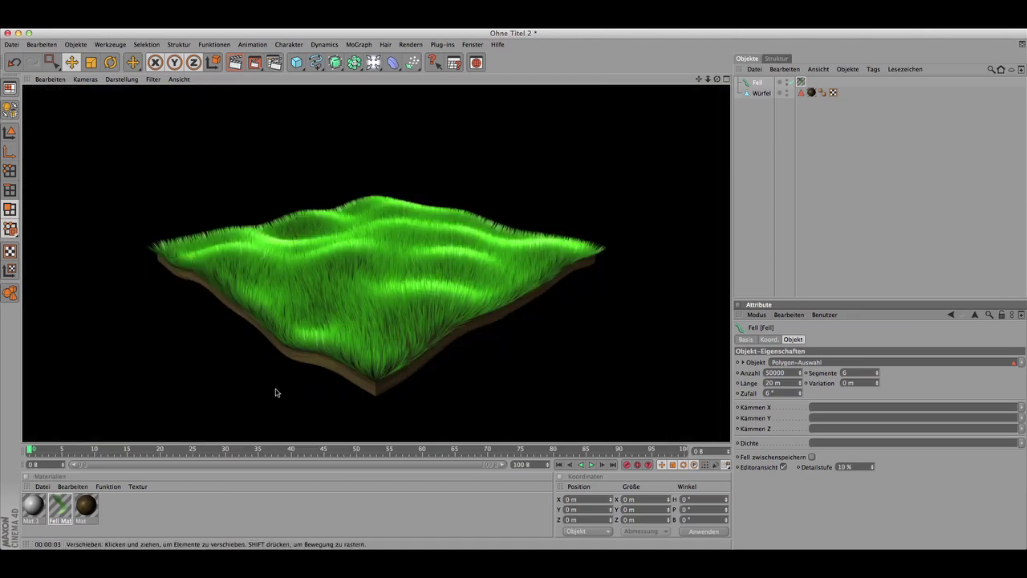
{"action": "left_click", "coordinate": [717, 80]}
{"action": "left_click_drag", "start_coordinate": [718, 79], "coordinate": [706, 48]}
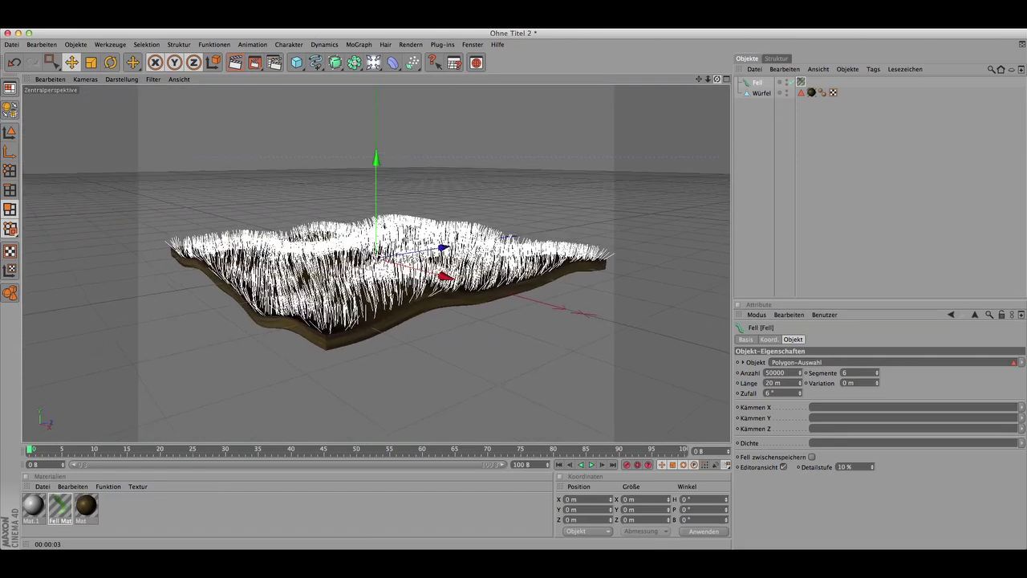
{"action": "left_click", "coordinate": [255, 64]}
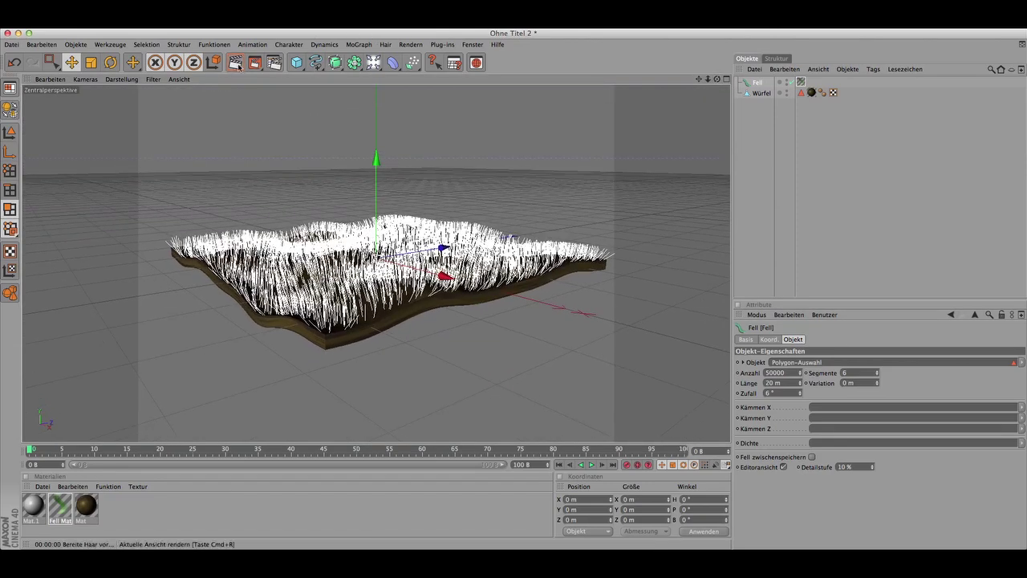